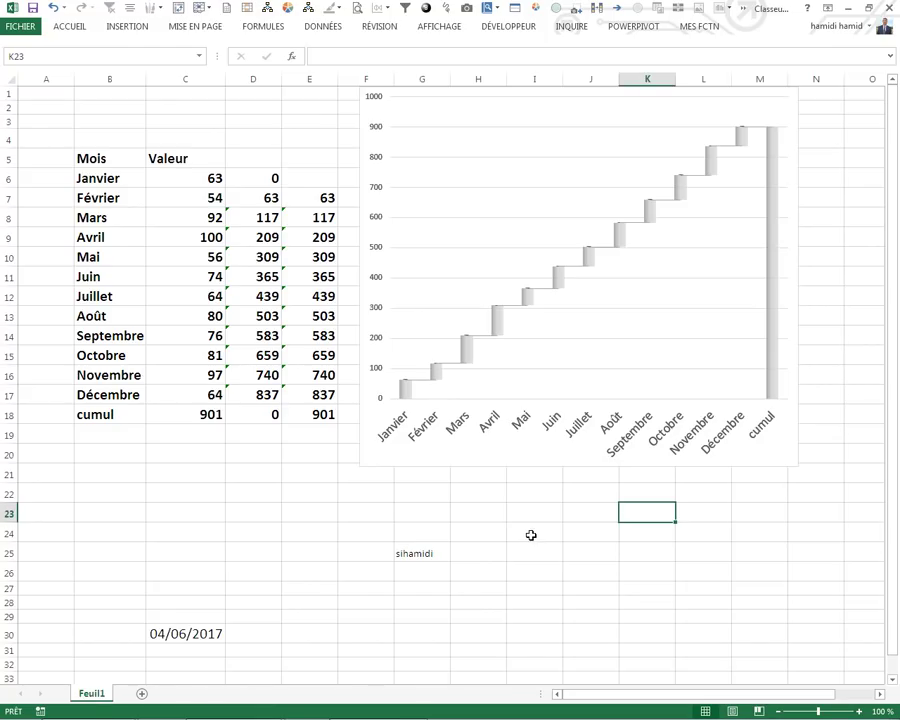
Step: Review the month labels Janvier–Décembre, the cumul row and the chart series' source ranges
left_click(531, 535)
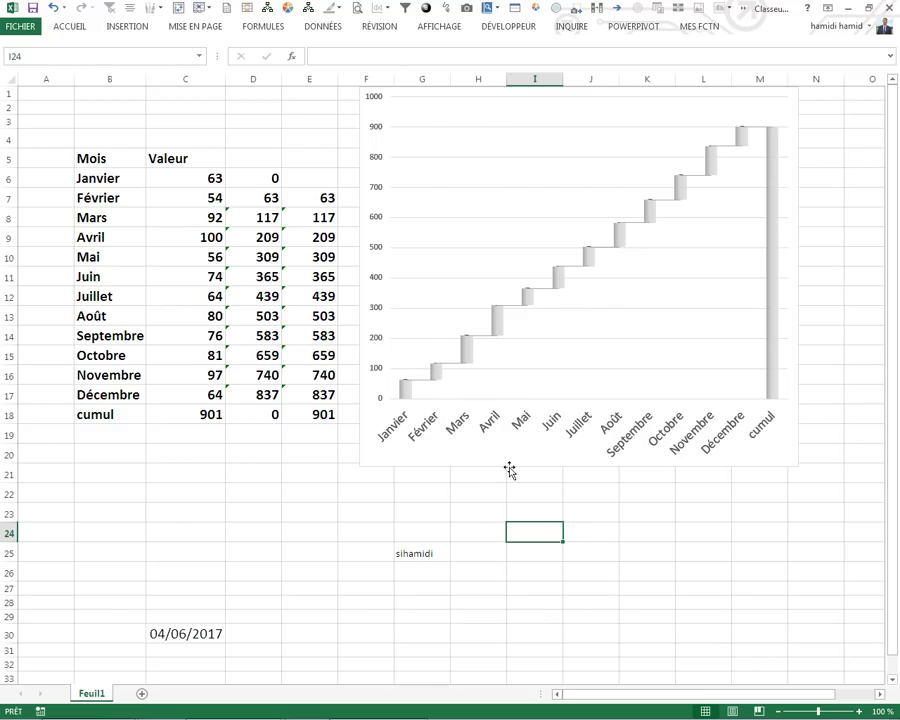
left_click(238, 456)
left_click(108, 177)
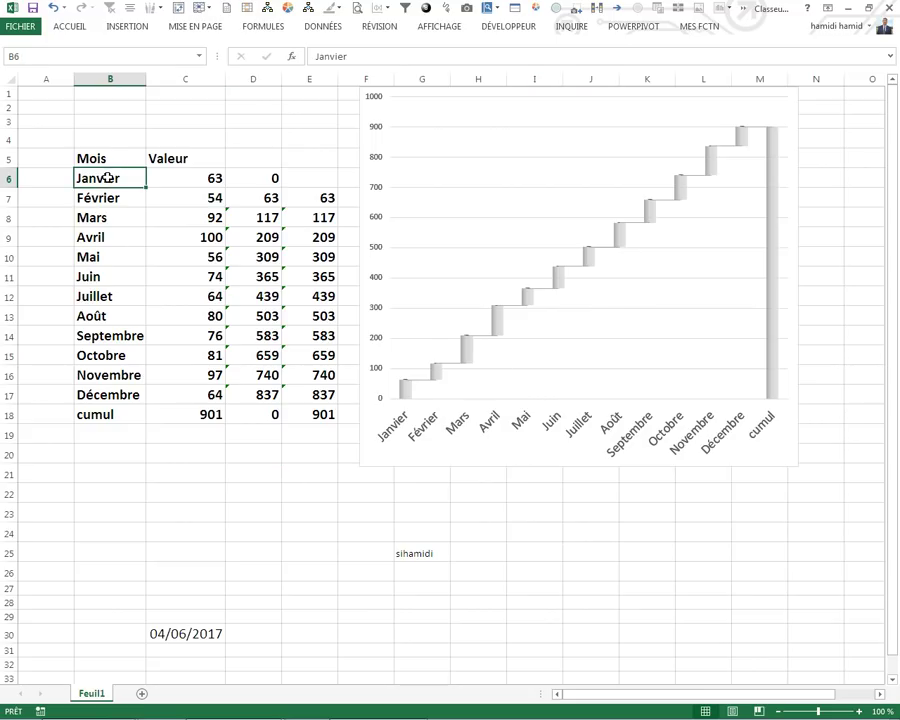
left_click(102, 395)
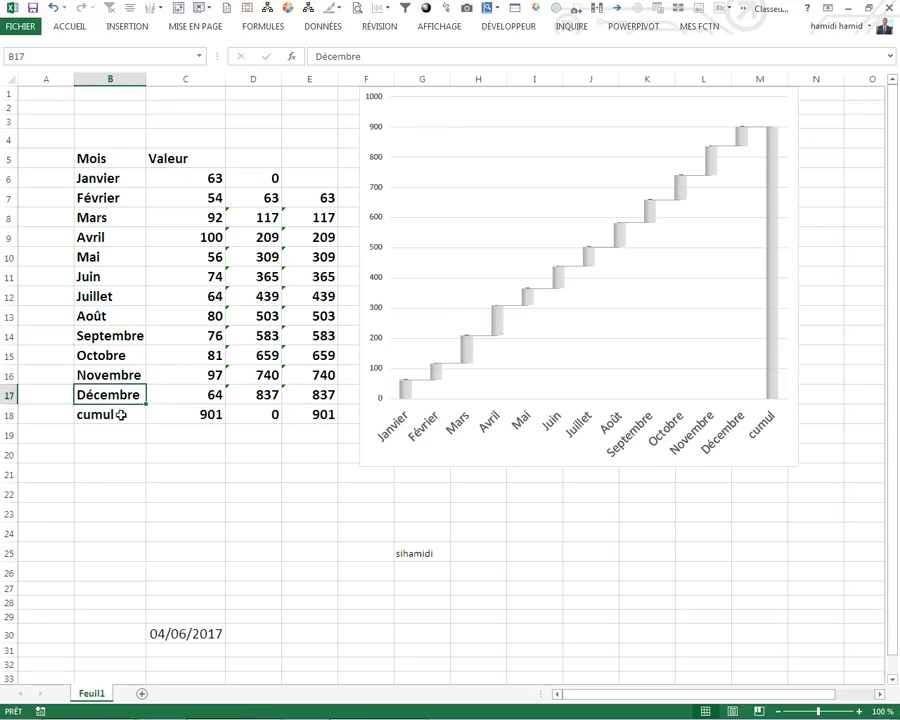
left_click(124, 412)
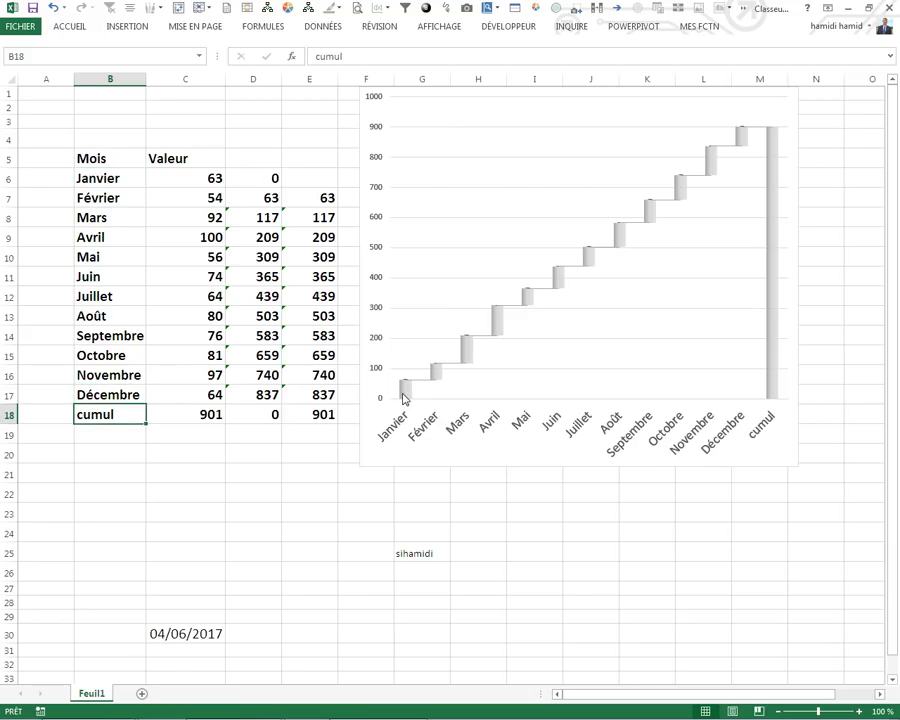
left_click(404, 396)
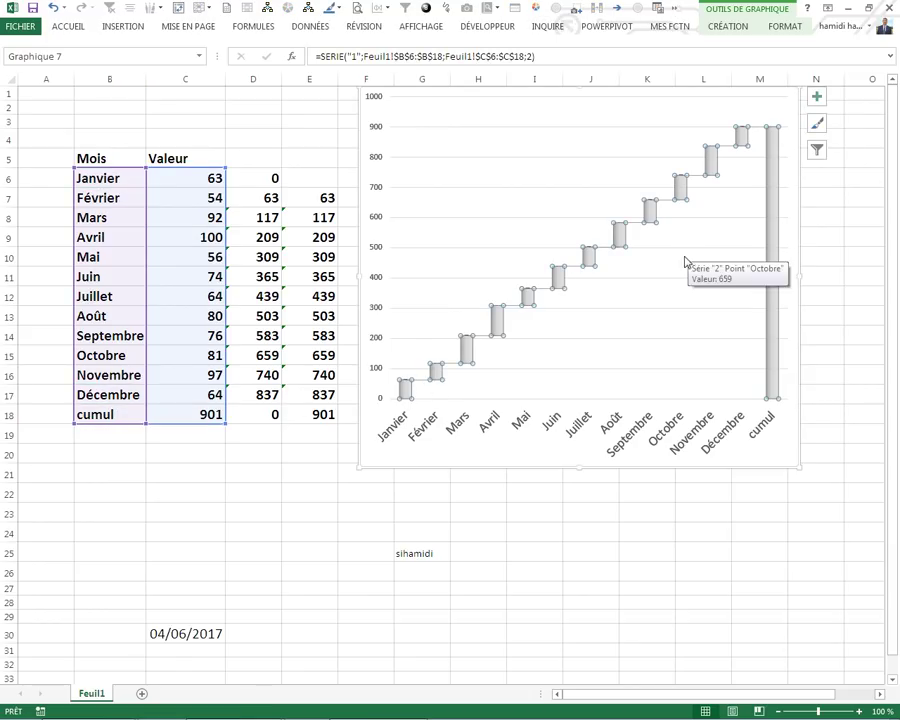
left_click(544, 550)
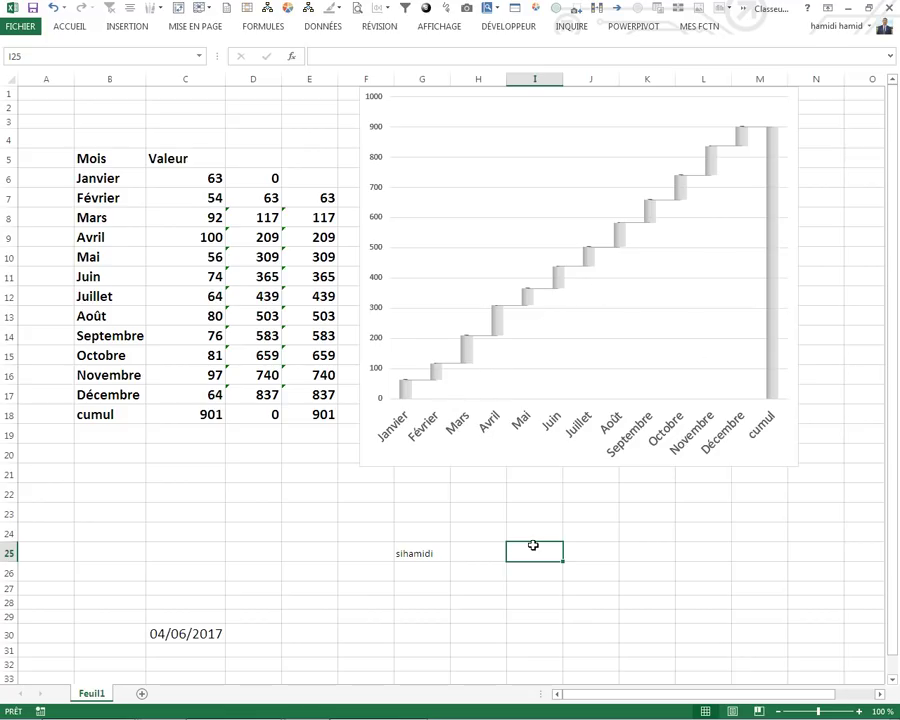
Step: Delete the waterfall chart and clear the helper columns D6:E19
left_click(505, 470)
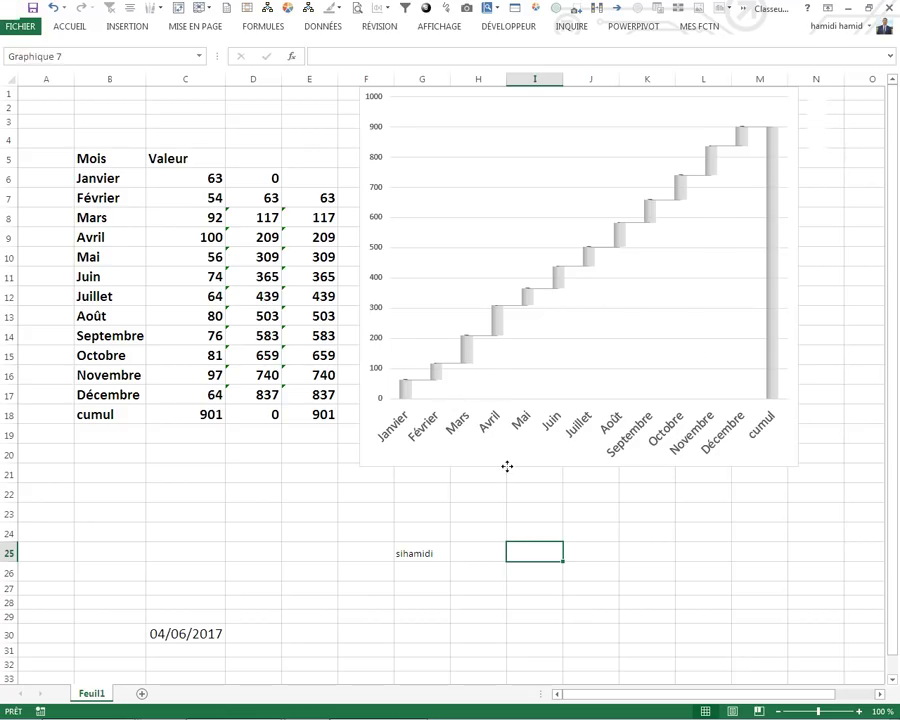
key("Delete")
left_click(526, 514)
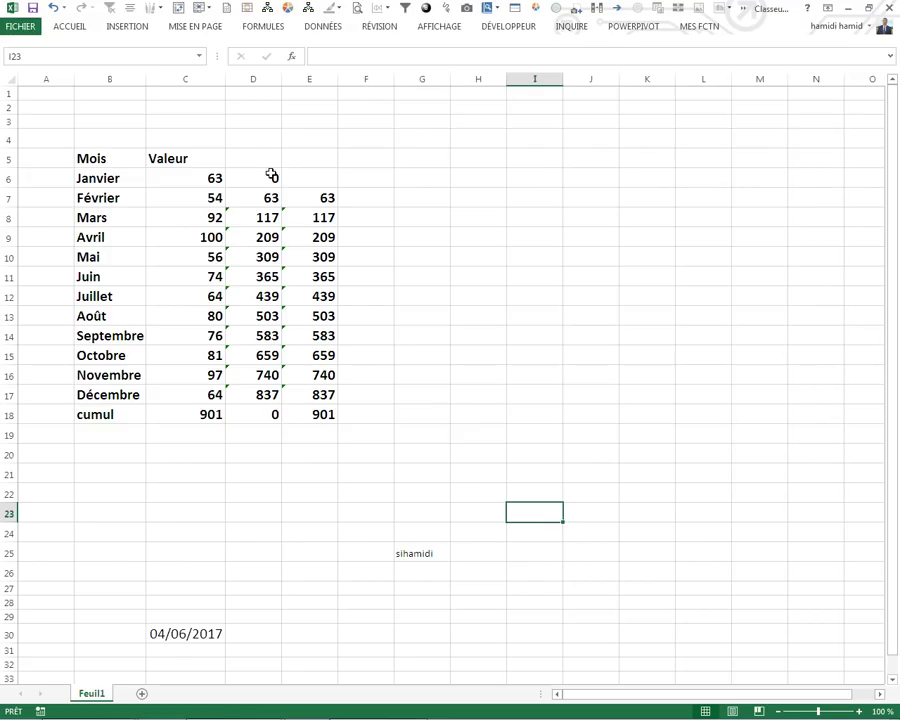
left_click_drag(267, 172, 320, 432)
key("Delete")
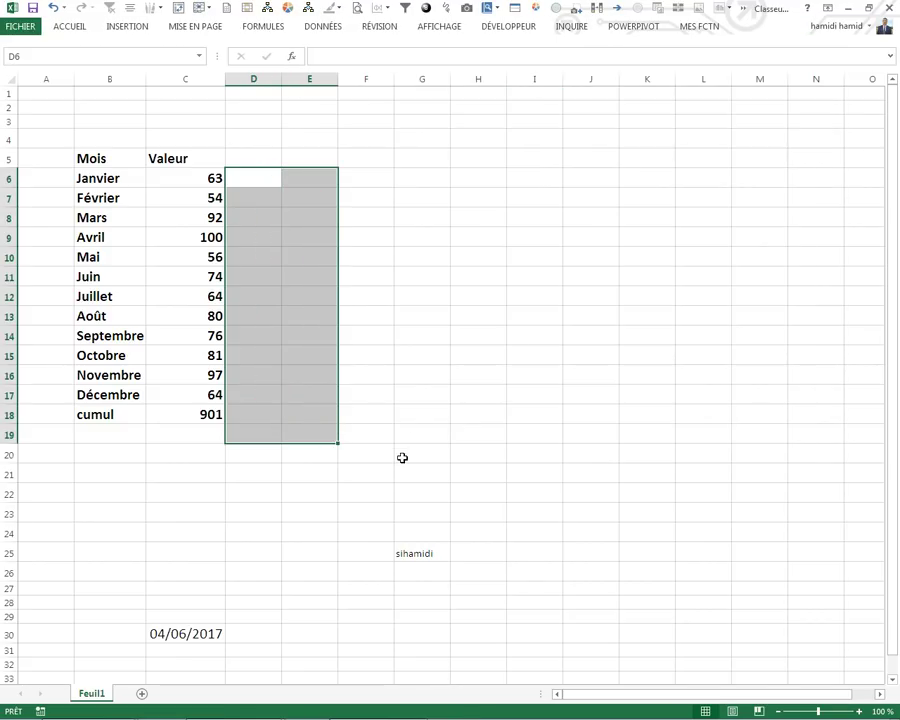
left_click(410, 476)
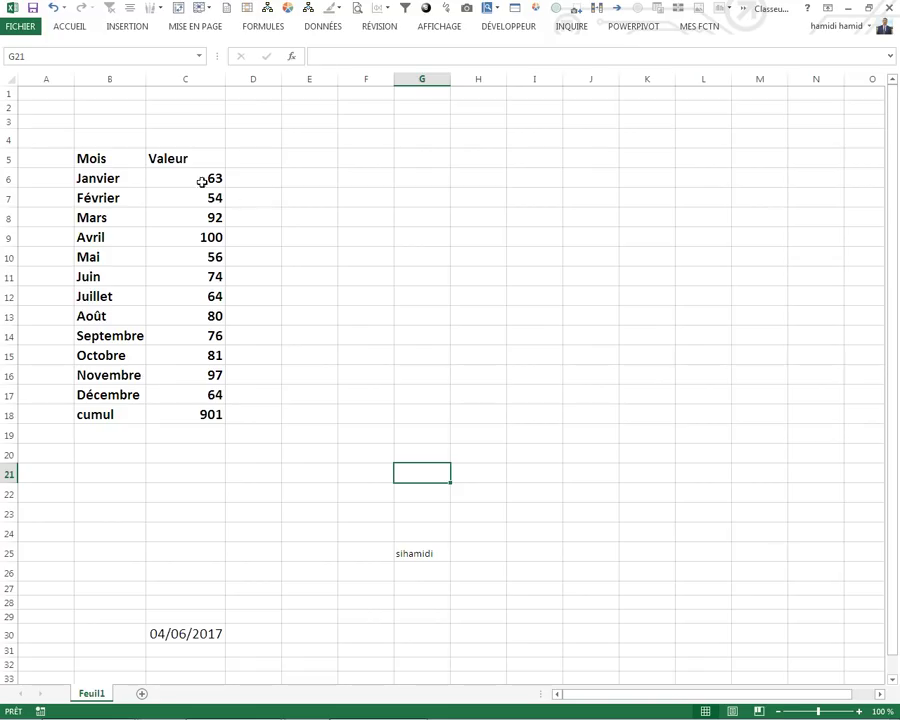
Step: Check the cumul total's SOMME formula in C18 and leave it unchanged
left_click(100, 175)
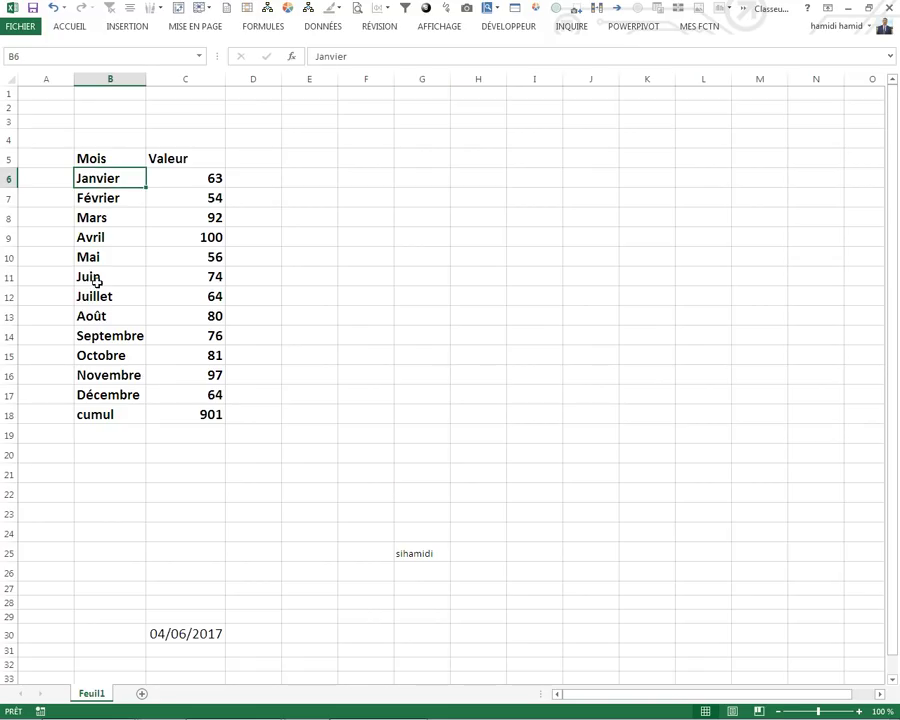
left_click(196, 413)
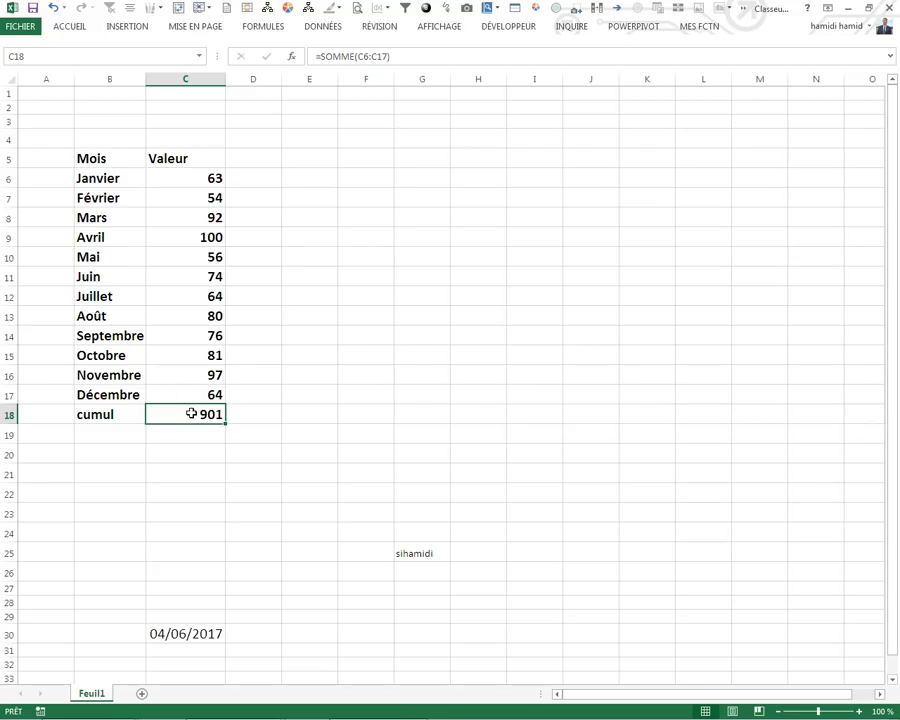
double_click(190, 413)
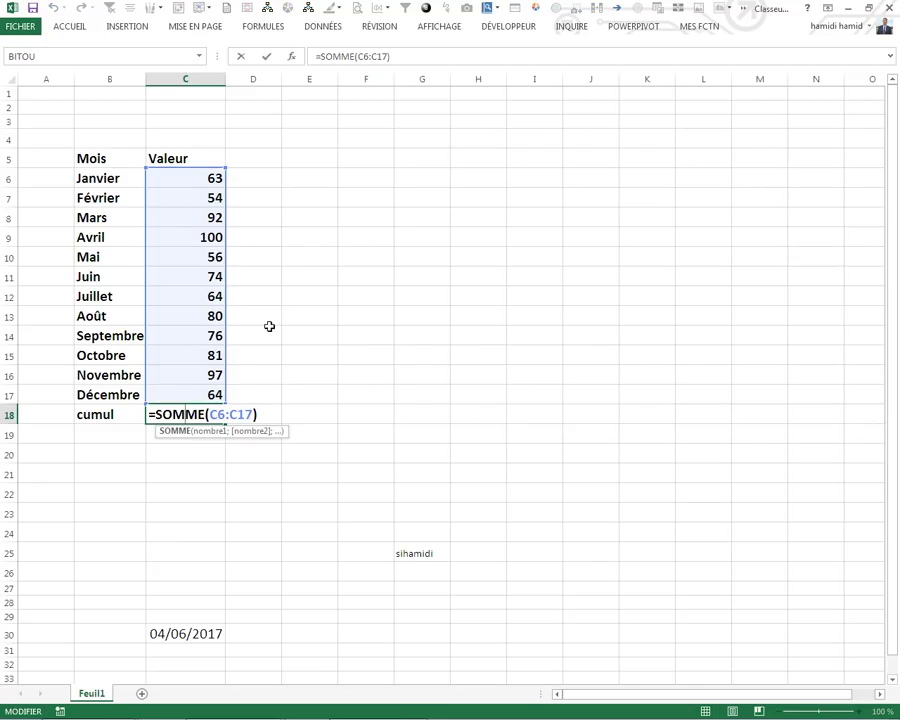
left_click(324, 280)
Step: Add the header 'cumul' in D5 and a starting value of 0 in D6
left_click(256, 165)
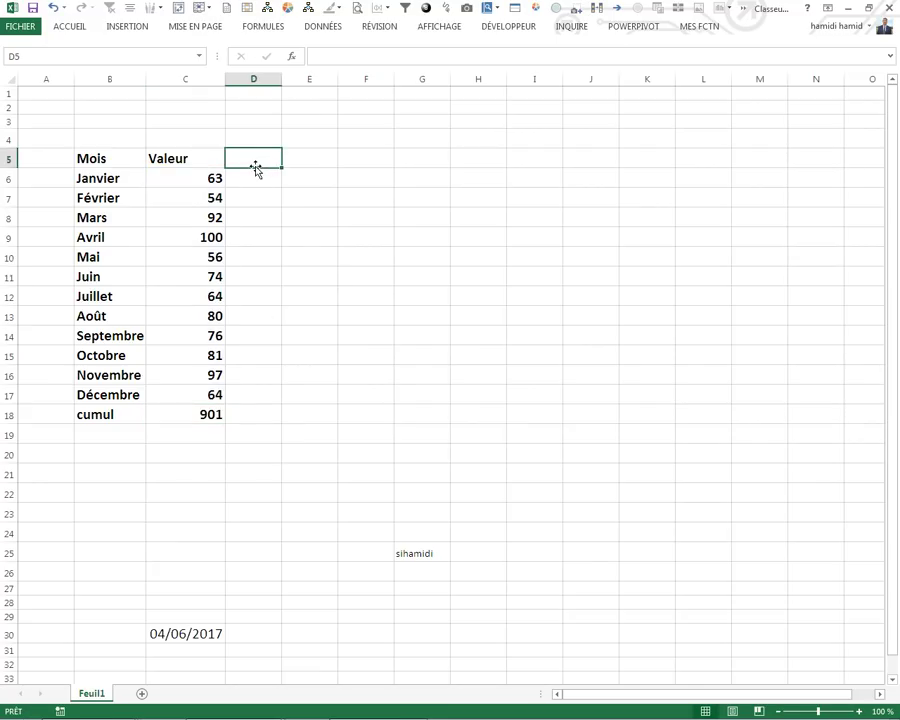
type("cumpau")
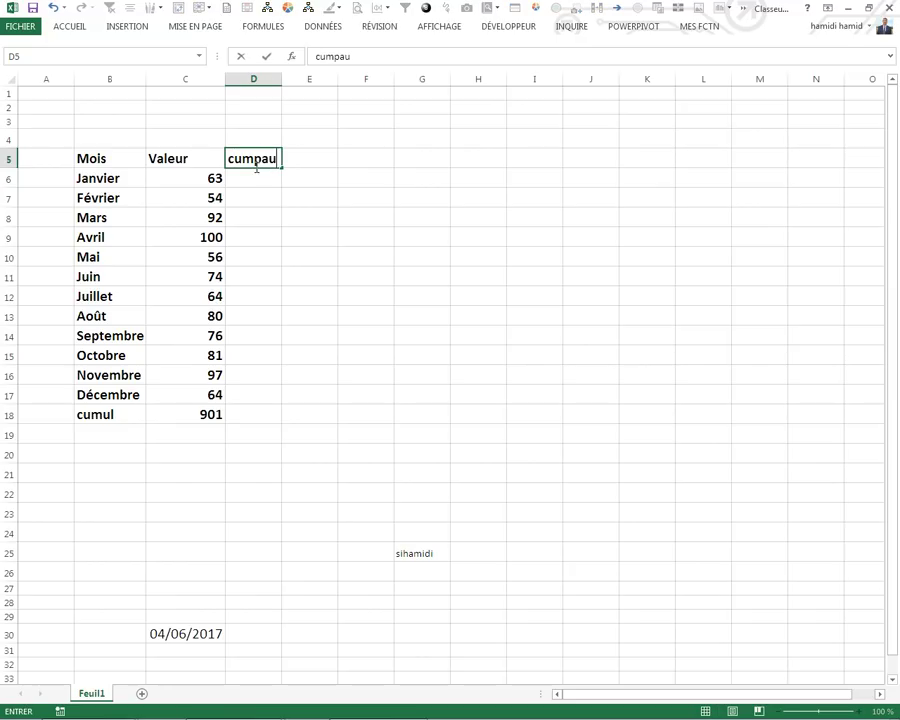
key("BackSpace")
key("BackSpace")
type("l")
left_click(245, 194)
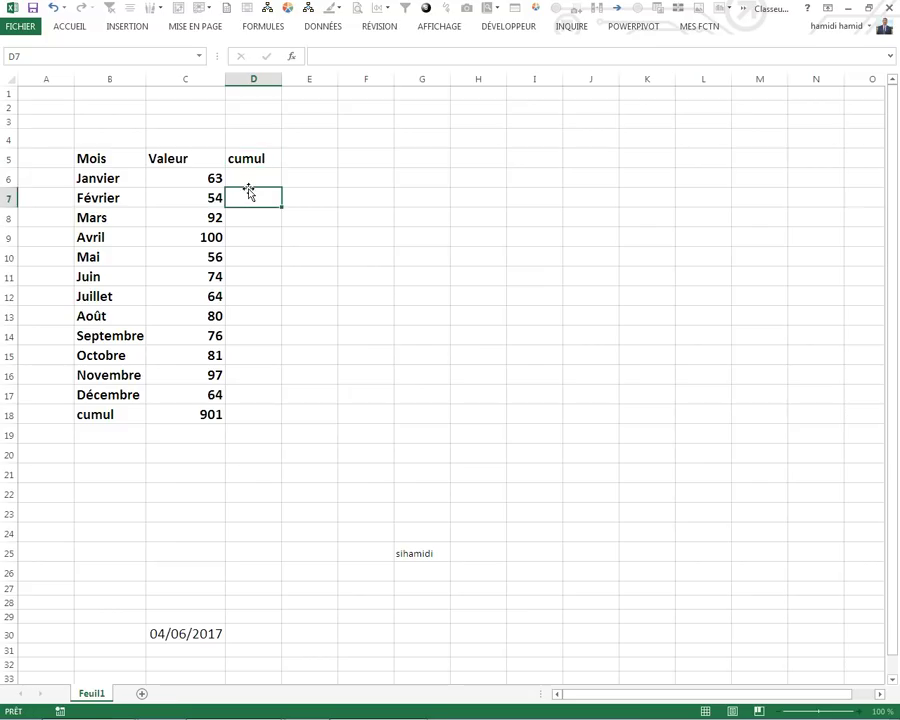
left_click(248, 178)
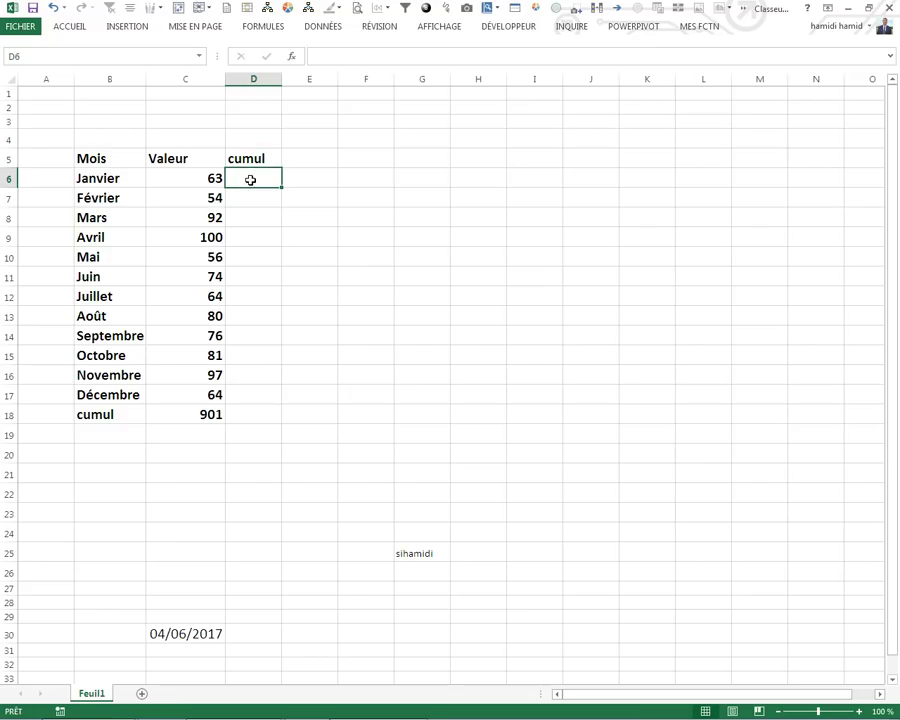
type("0")
left_click(258, 234)
left_click(258, 202)
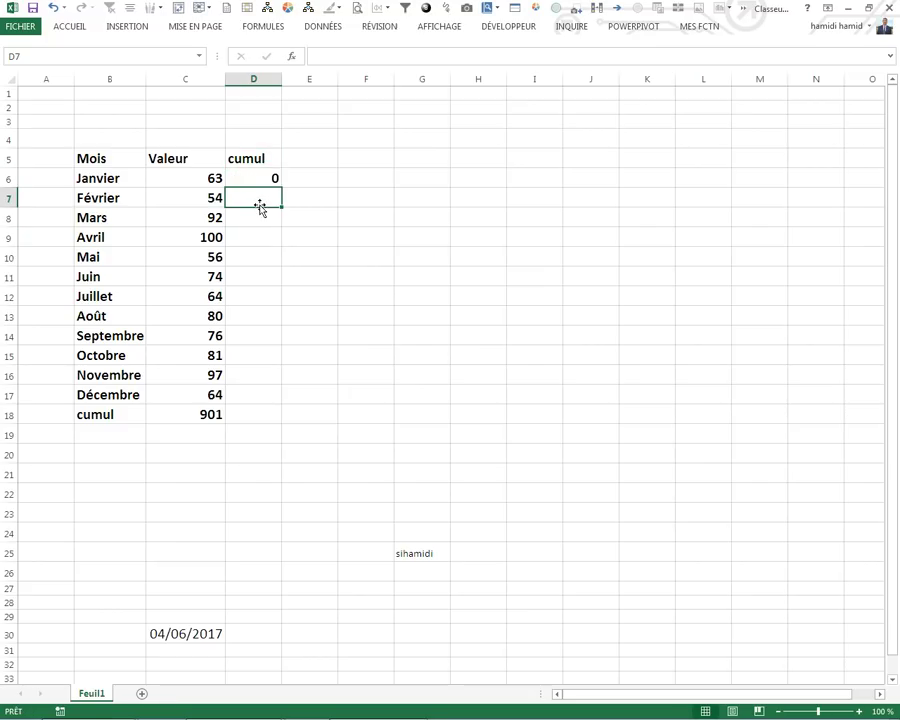
Step: Enter =SOMME($C$6:C6) in D7 and fill it down to Décembre in D17
type("=som")
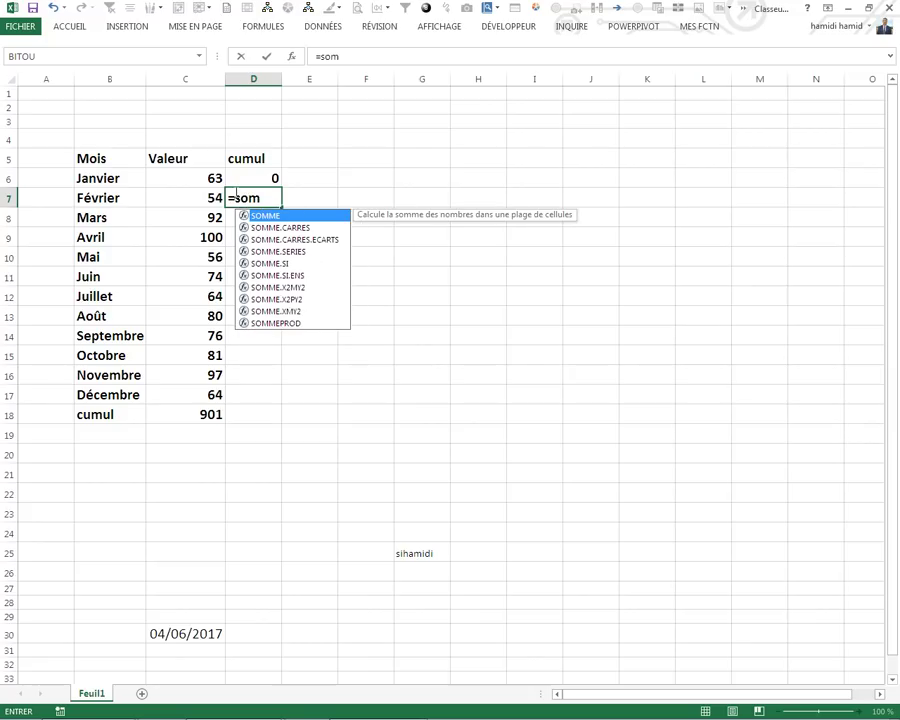
double_click(266, 216)
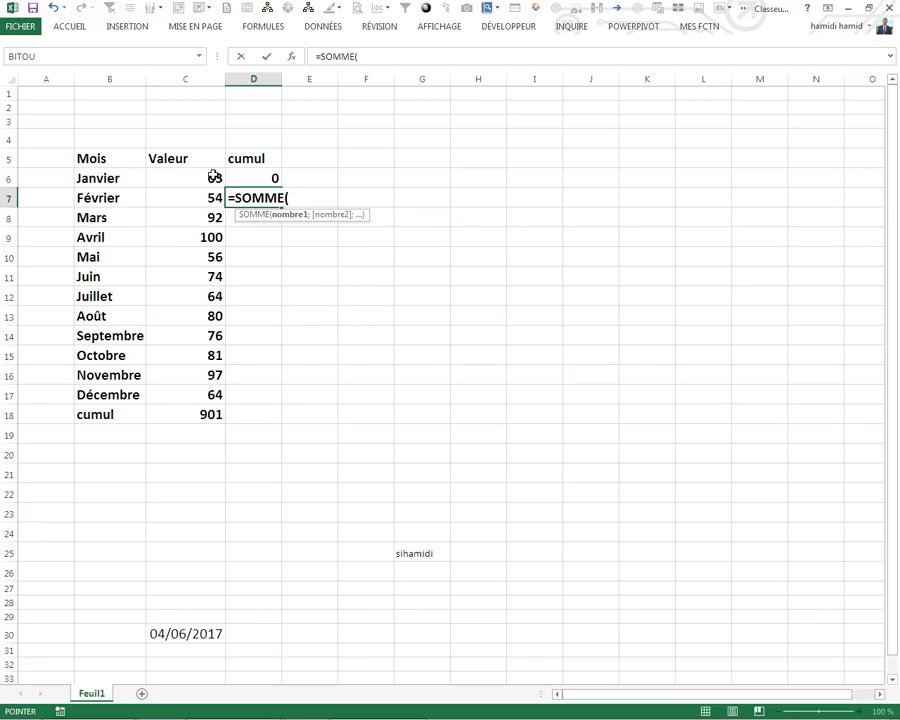
left_click(213, 176)
key("F8")
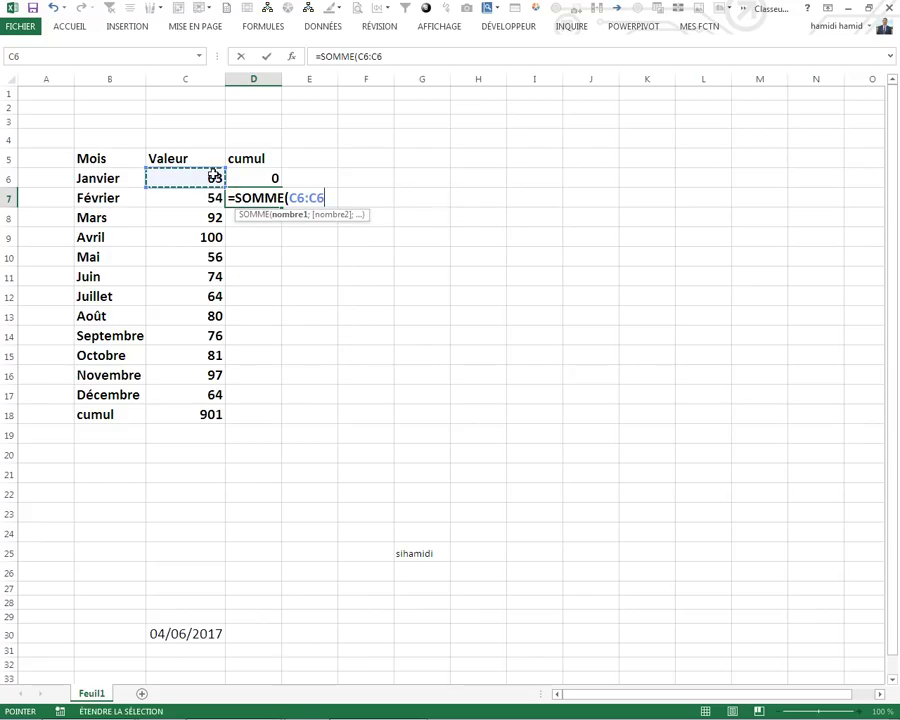
type(")")
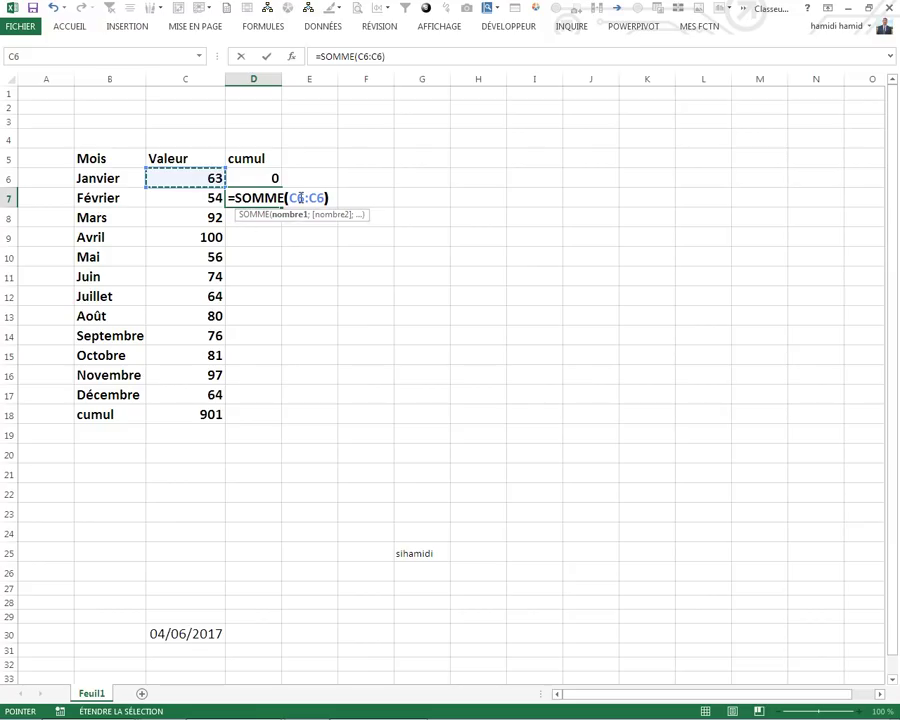
left_click(292, 198)
key("F4")
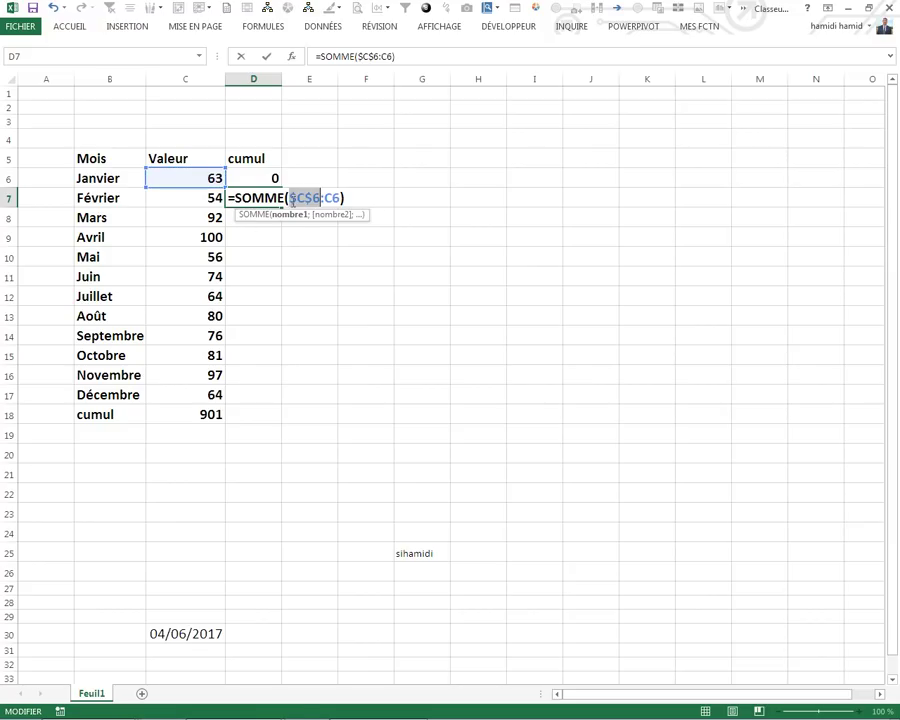
key("Return")
left_click(268, 198)
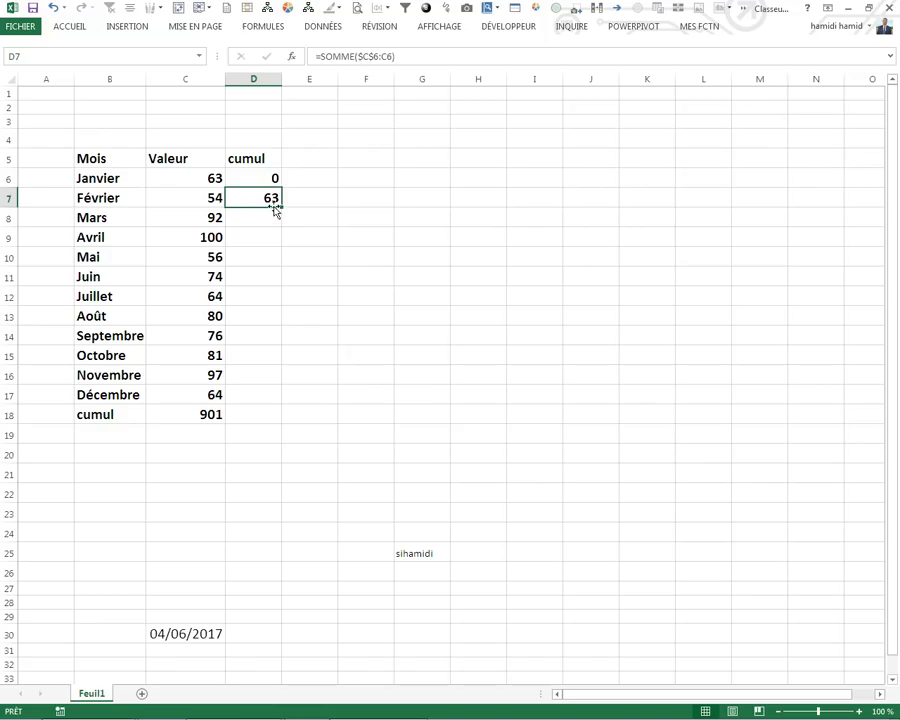
left_click_drag(282, 204, 279, 402)
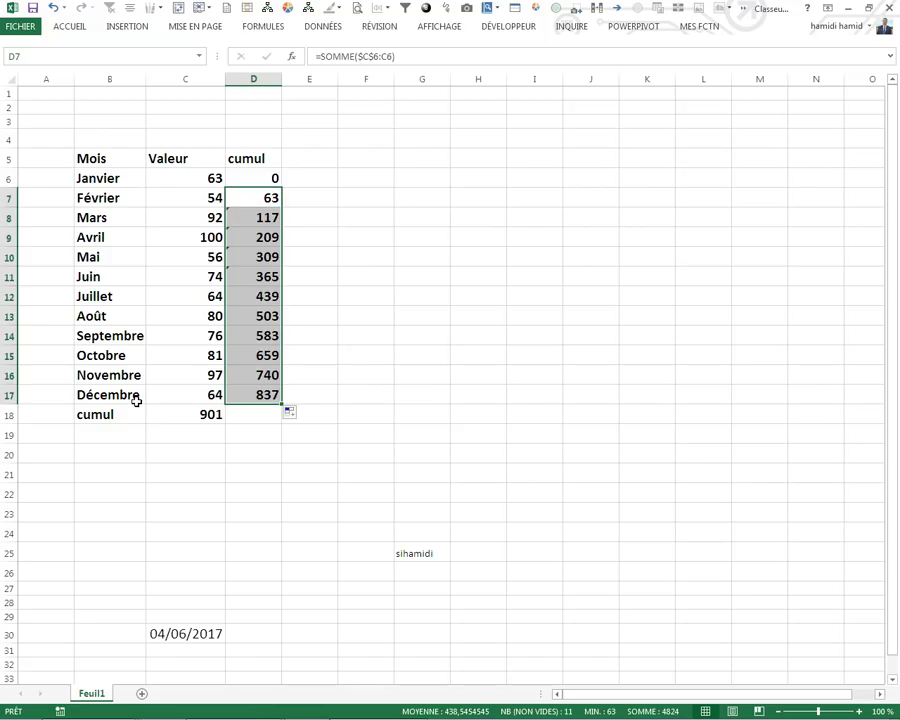
Step: Enter 0 in D18 on the cumul row
left_click(242, 413)
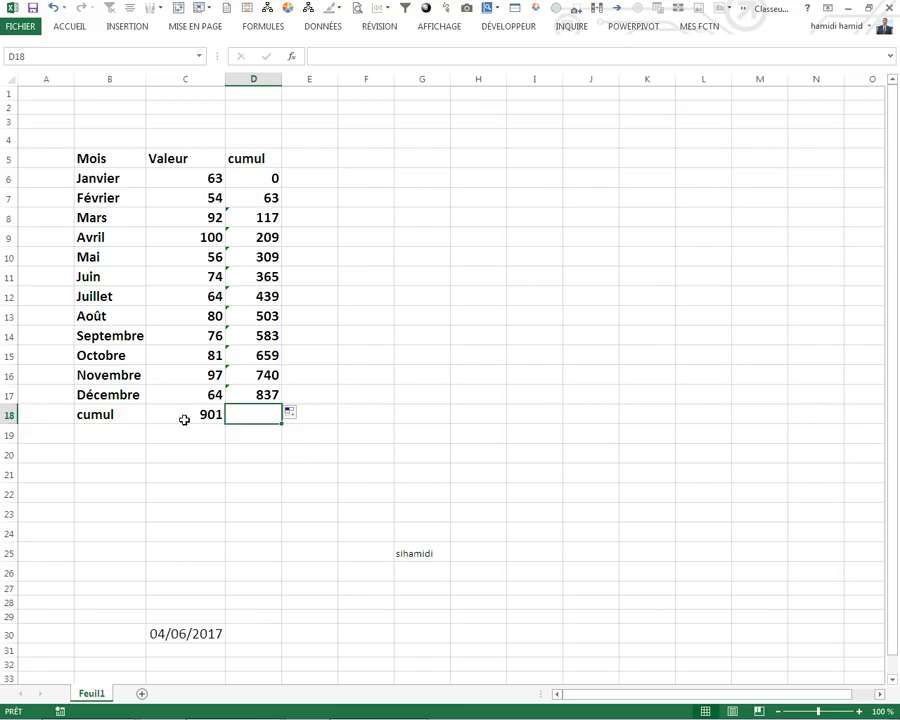
type("0")
left_click(272, 450)
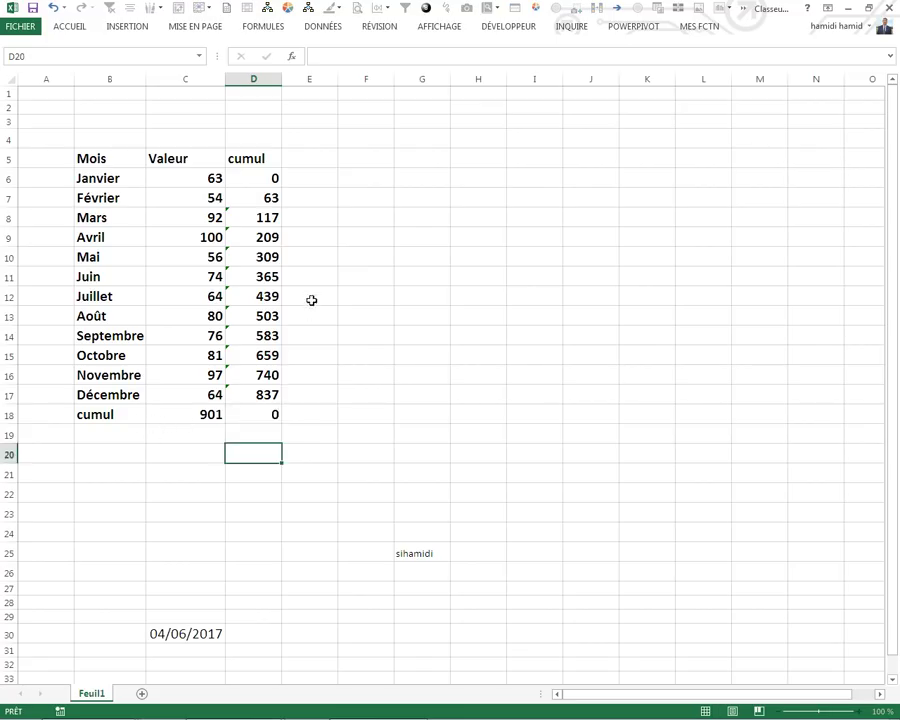
left_click(308, 196)
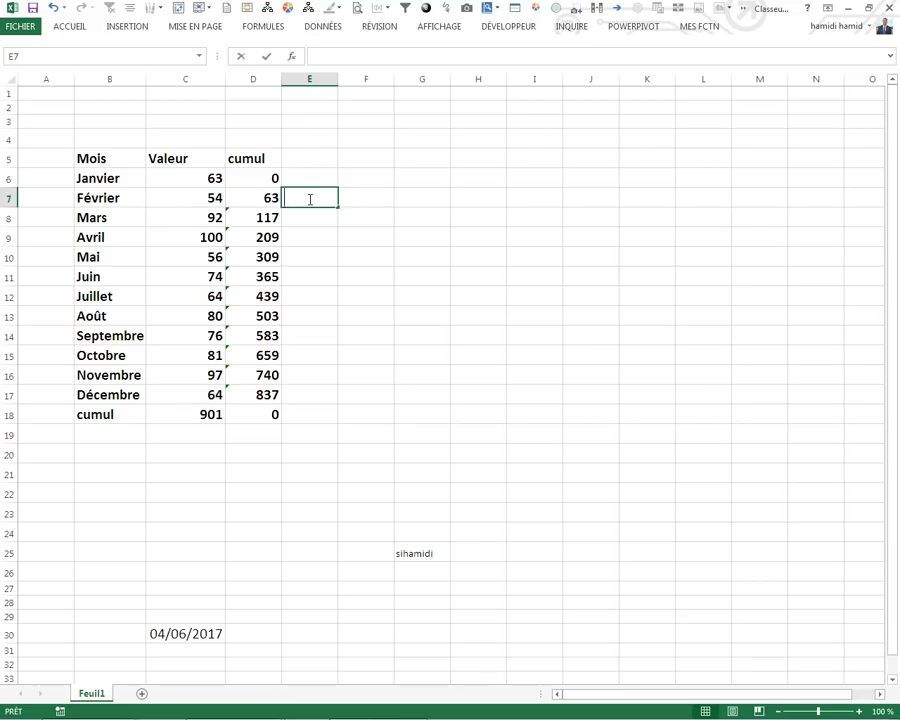
Step: Enter =SOMME($C$6:C6) in E7 with C6 locked as an absolute reference
type("=som")
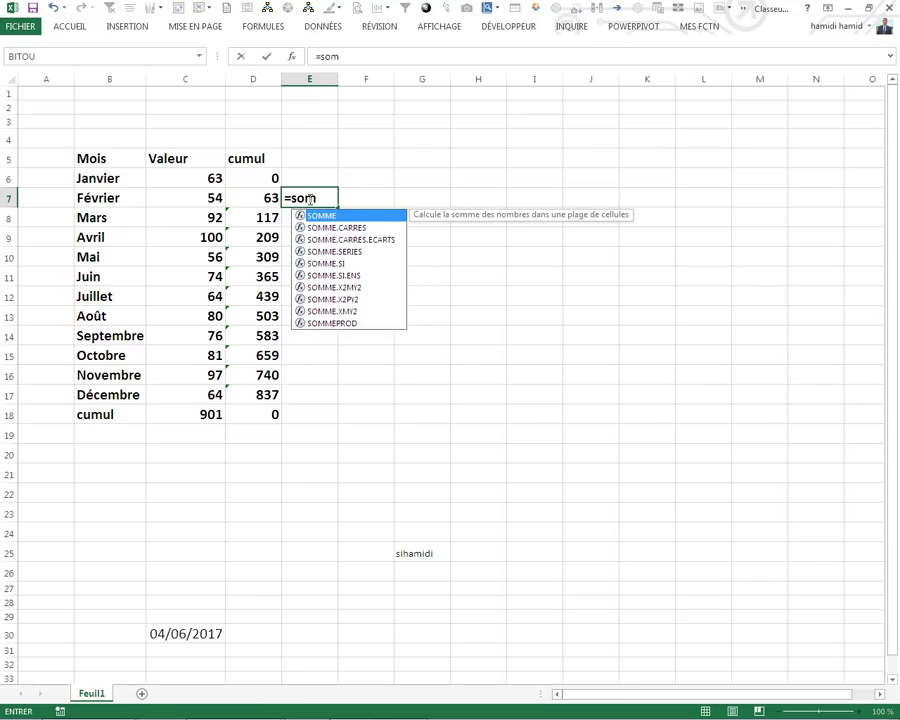
key("Tab")
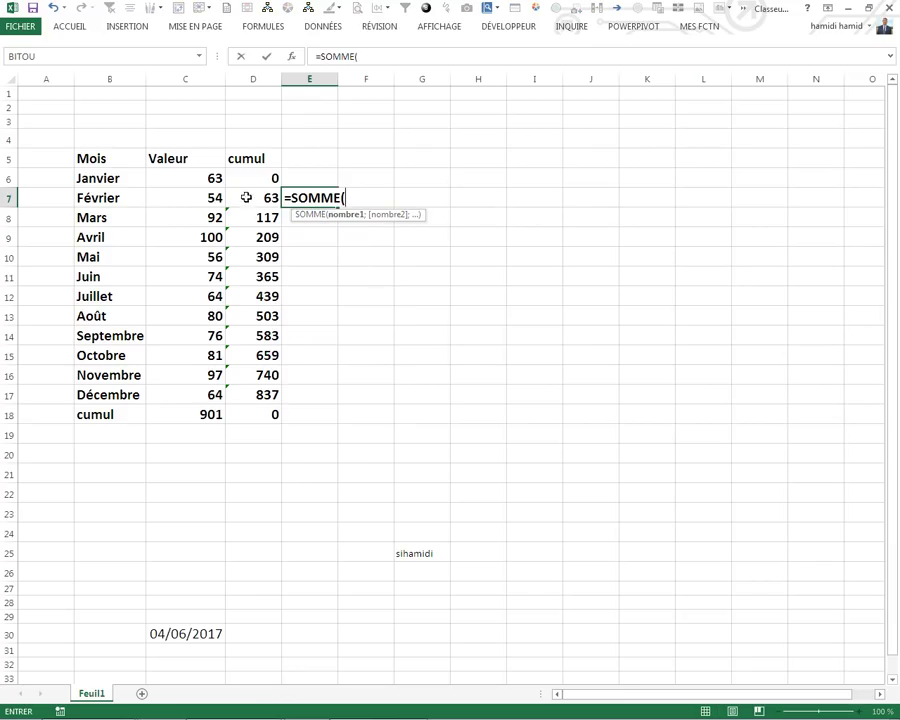
left_click(213, 178)
key("F8")
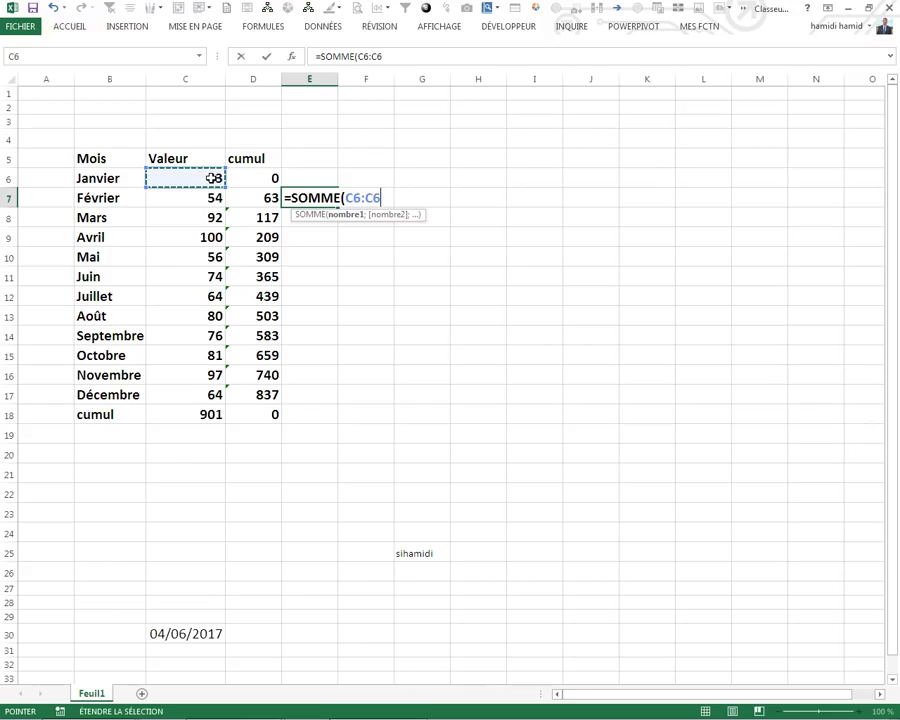
type(")")
left_click(347, 198)
key("F4")
key("Return")
Step: Fill the E7 formula down to E18, ending at 901
left_click(328, 203)
mouse_move(338, 211)
left_mouse_down()
mouse_move(326, 418)
mouse_move(298, 416)
left_mouse_up()
left_click(298, 416)
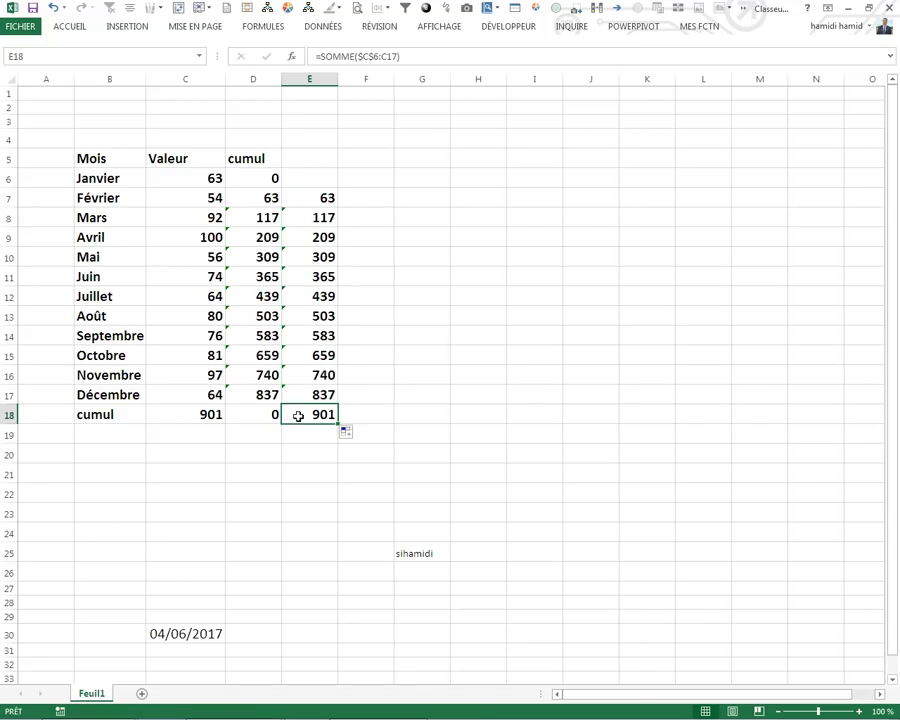
left_click(397, 360)
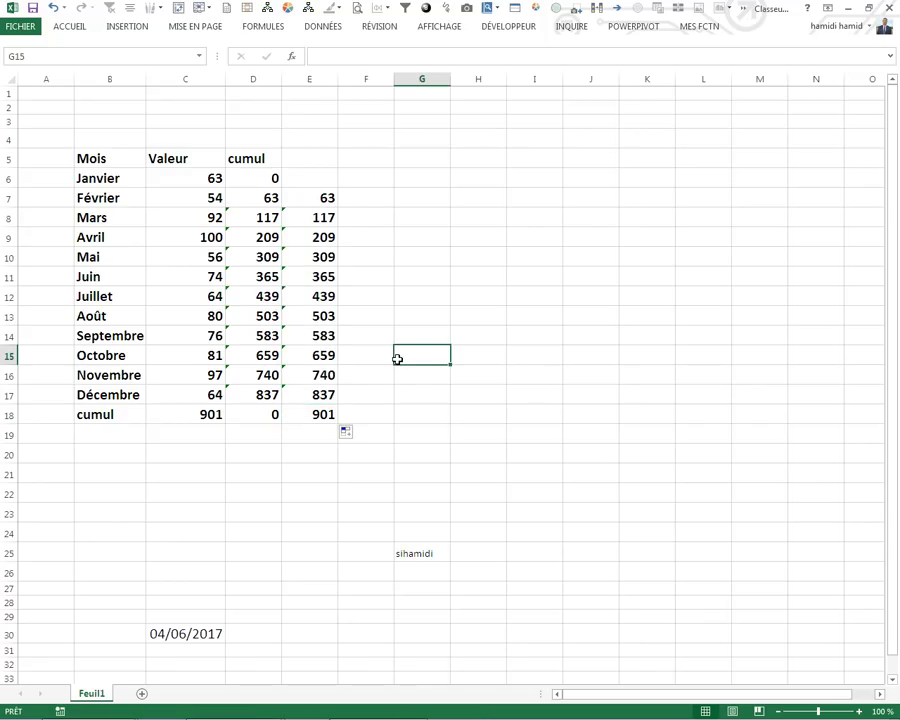
left_click(411, 250)
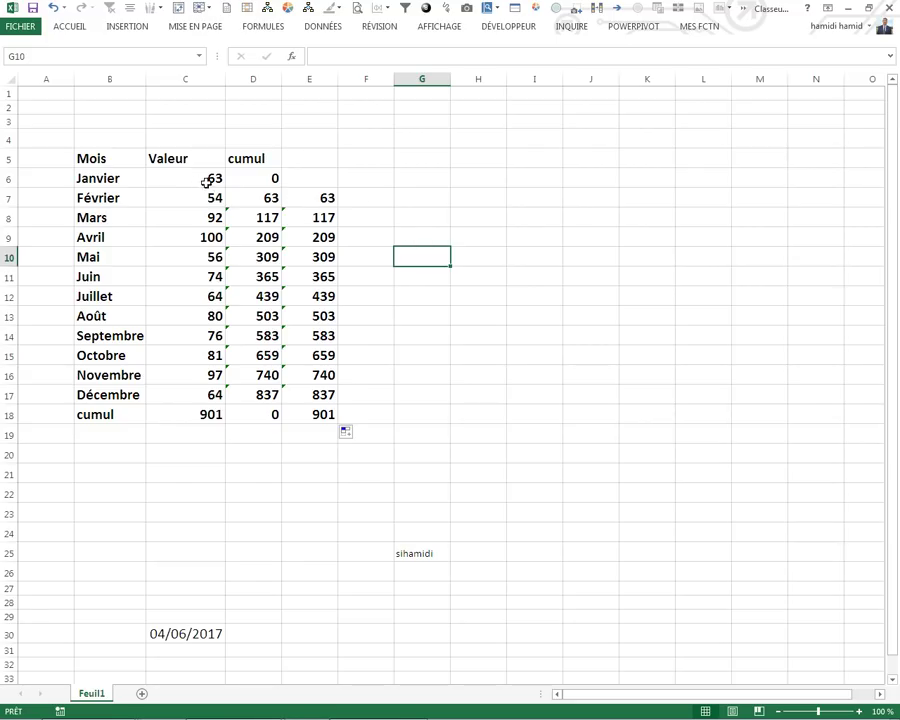
Step: Insert an empty Histogramme empilé chart and position it right of the month table
left_click(444, 212)
left_click(127, 26)
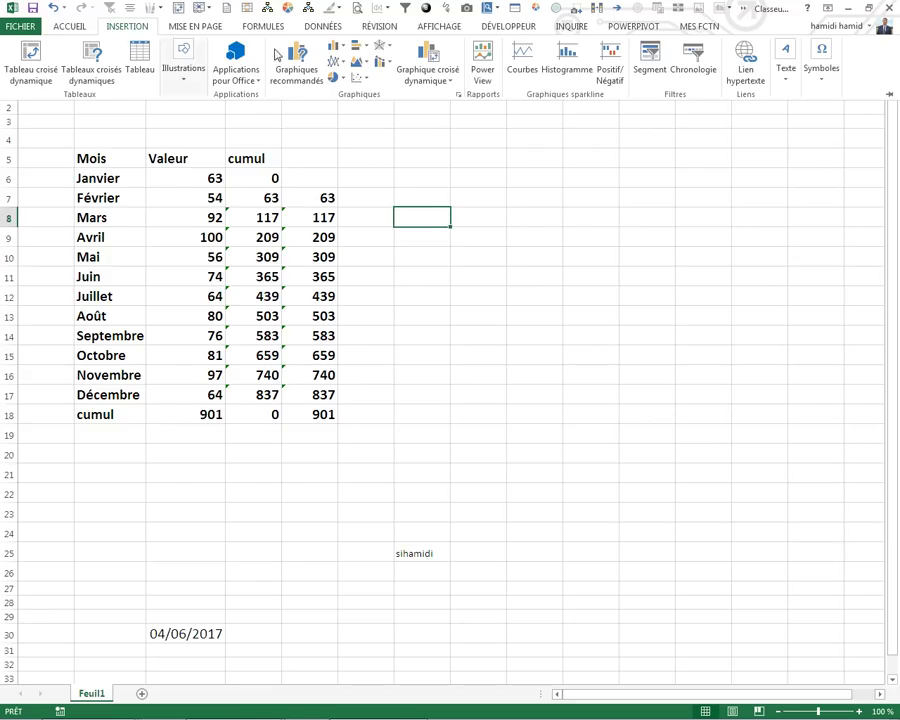
left_click(337, 46)
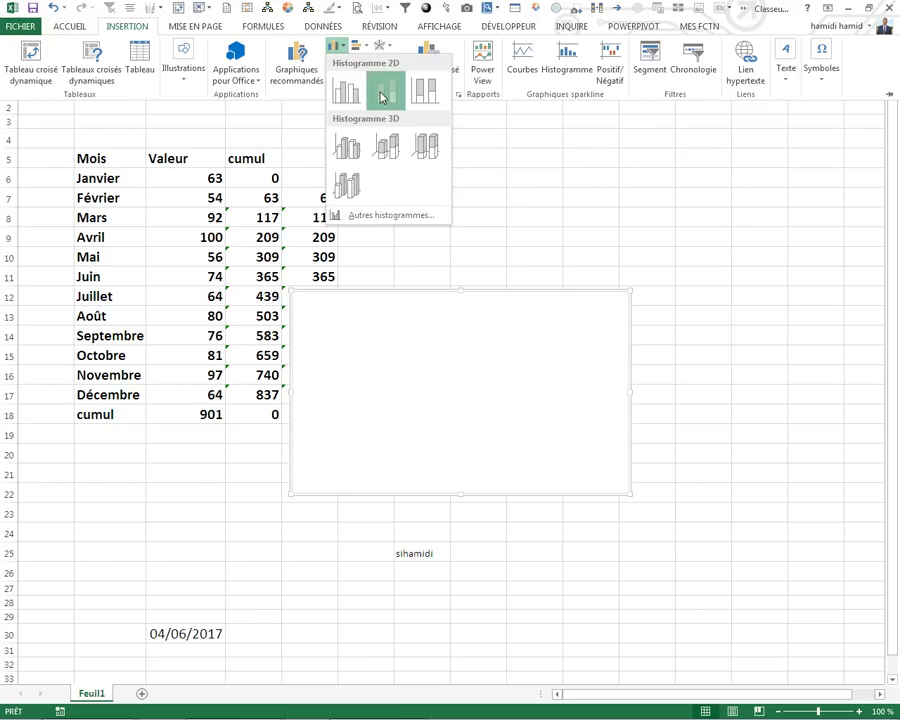
left_click(381, 96)
mouse_move(416, 294)
left_mouse_down()
mouse_move(520, 186)
mouse_move(565, 237)
left_mouse_up()
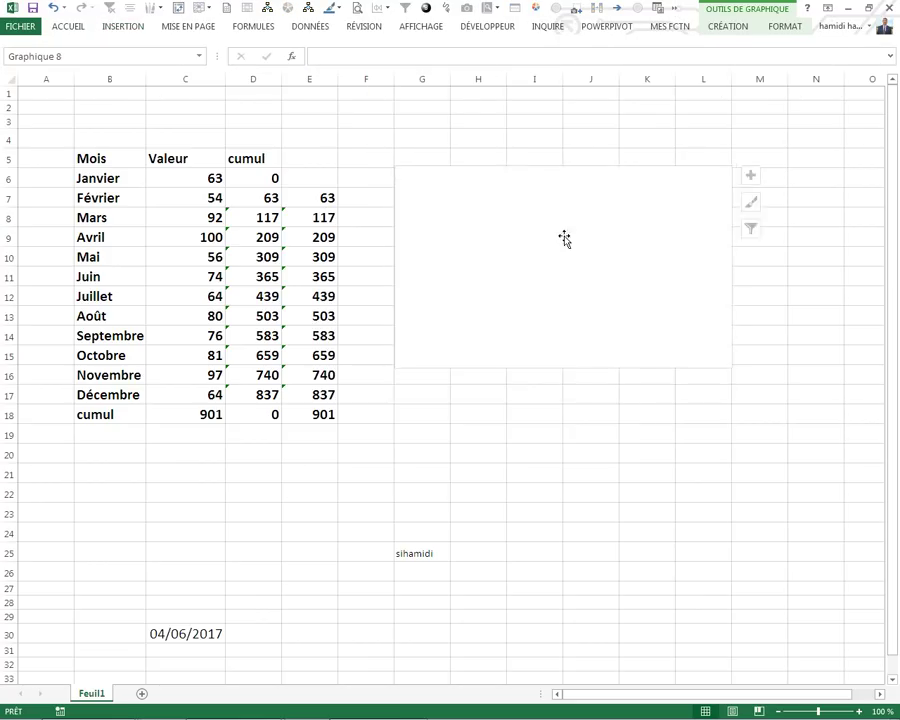
Step: Enlarge the chart and add a first series from the Valeur cells C6:C18
left_click_drag(733, 368, 785, 501)
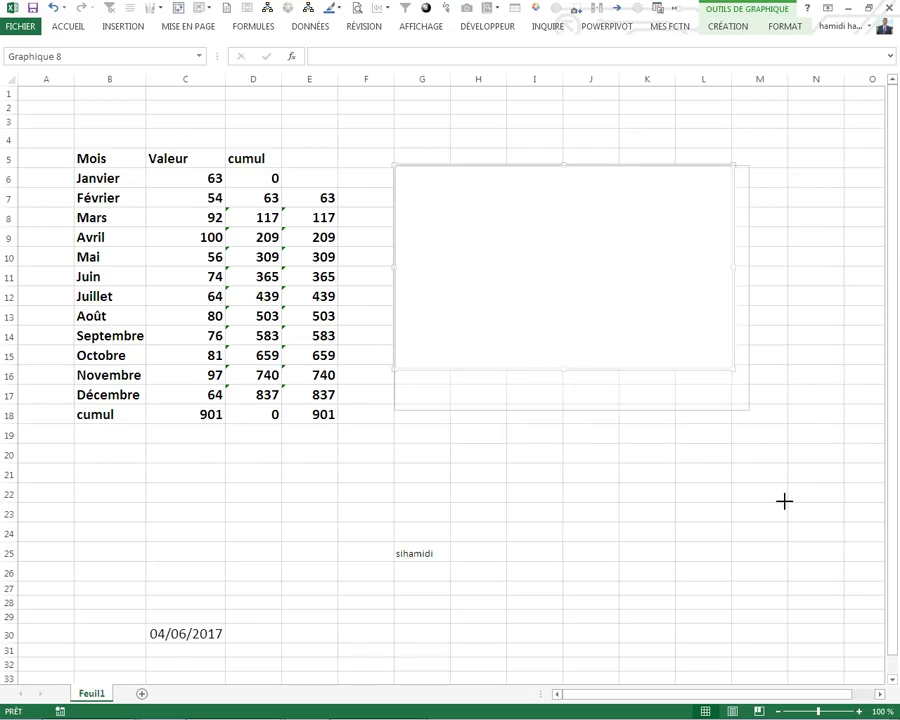
right_click(474, 250)
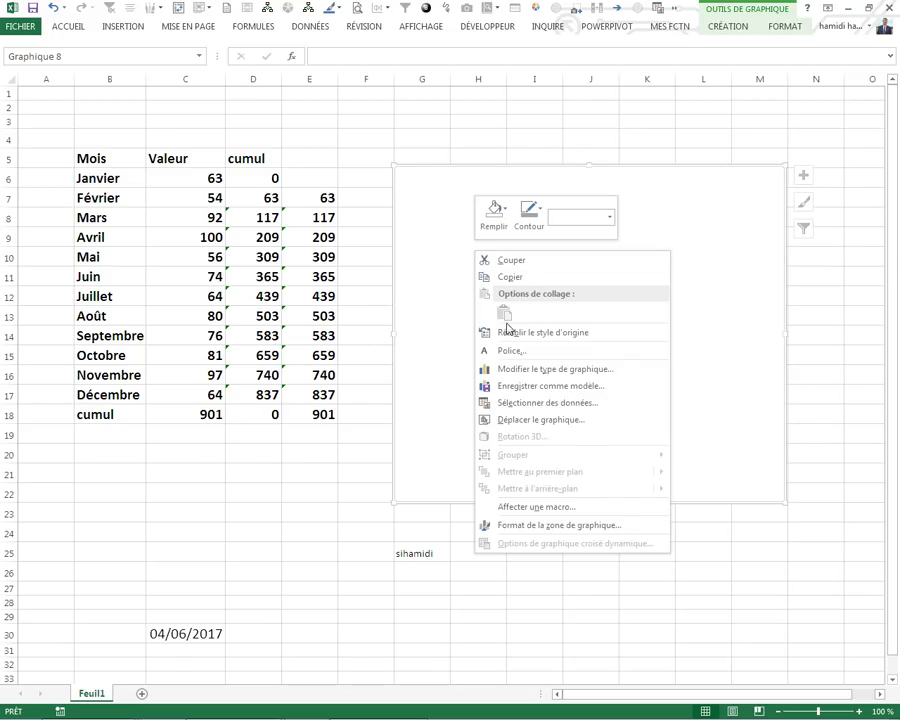
left_click(508, 405)
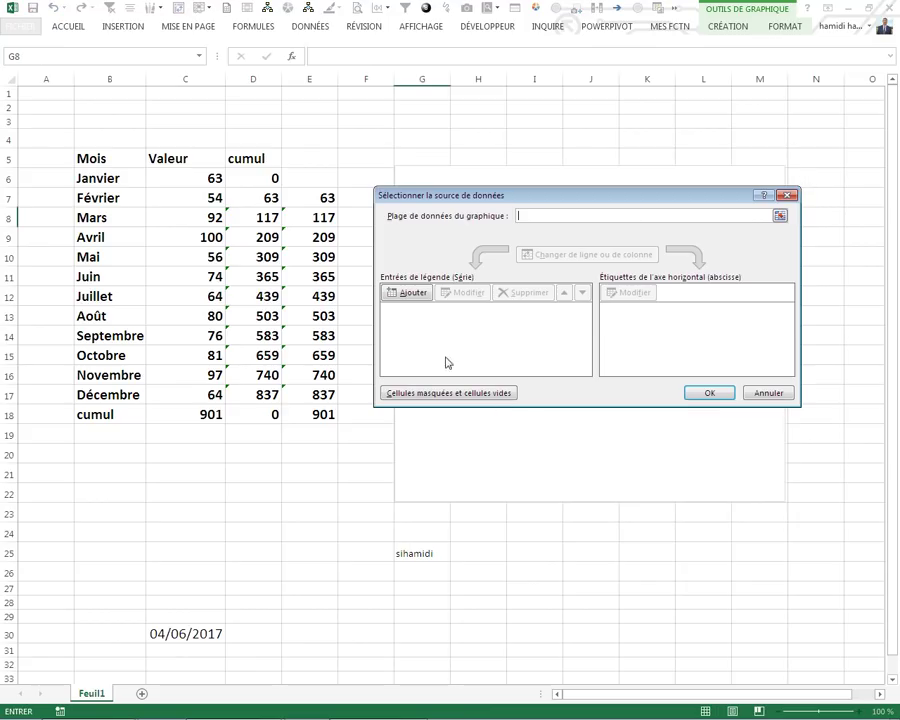
left_click(413, 293)
type("1")
left_click_drag(498, 317, 432, 306)
key("BackSpace")
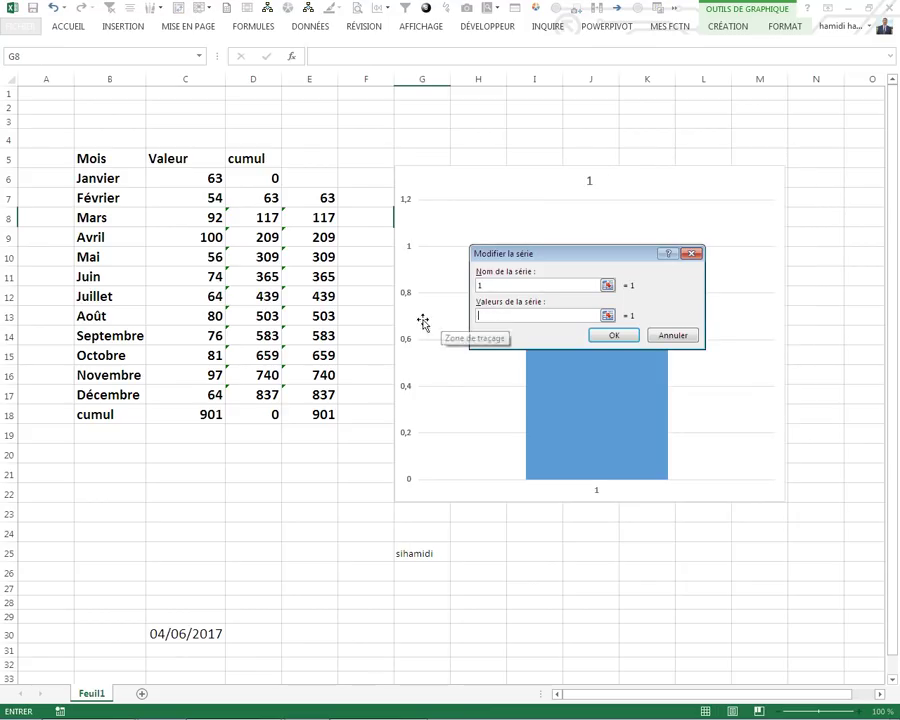
left_click_drag(181, 178, 186, 412)
left_click(607, 337)
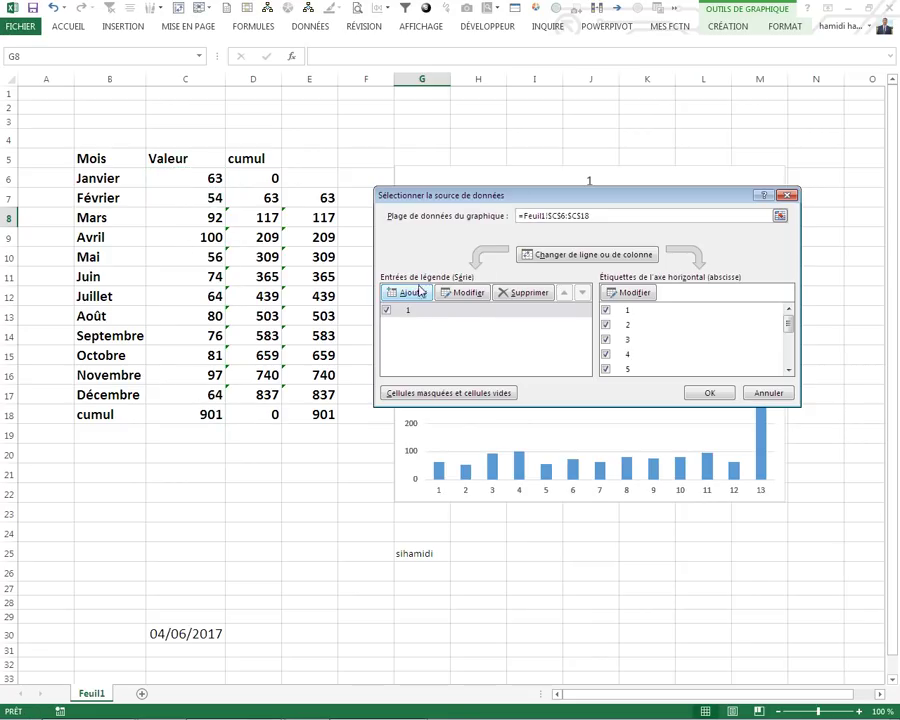
Step: Add the cumul series D6:D18 and a third series from column E, then apply
left_click(408, 235)
left_click_drag(498, 314, 450, 320)
key("BackSpace")
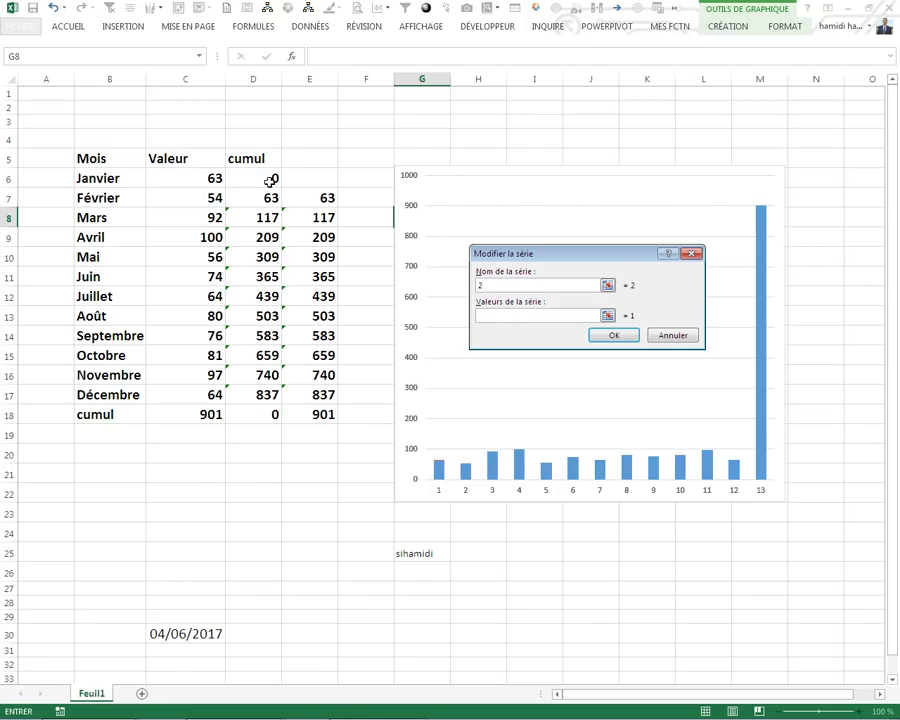
left_click_drag(270, 179, 268, 414)
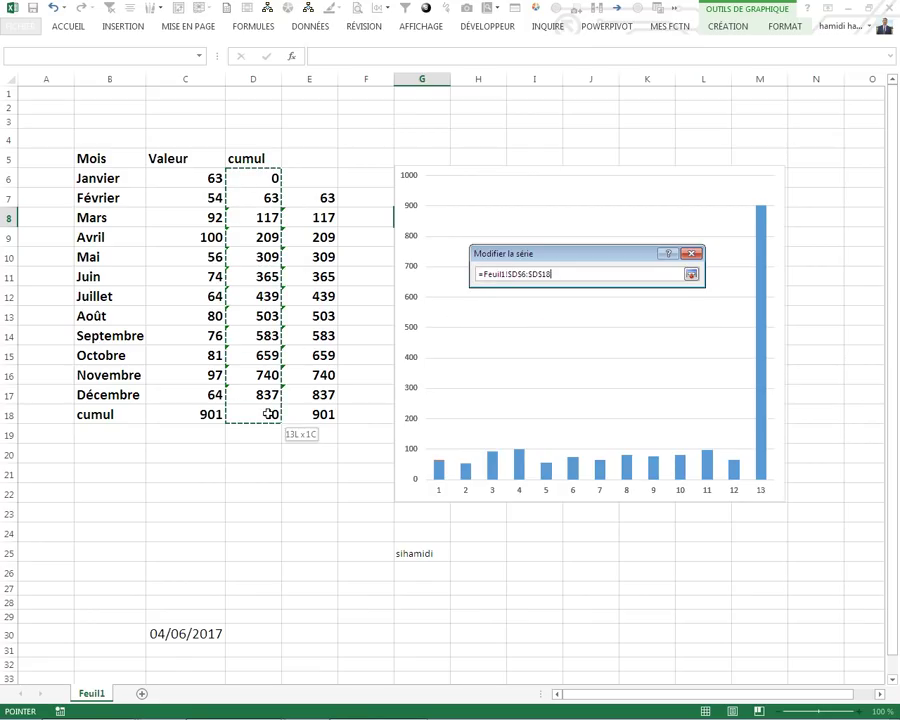
left_click(600, 336)
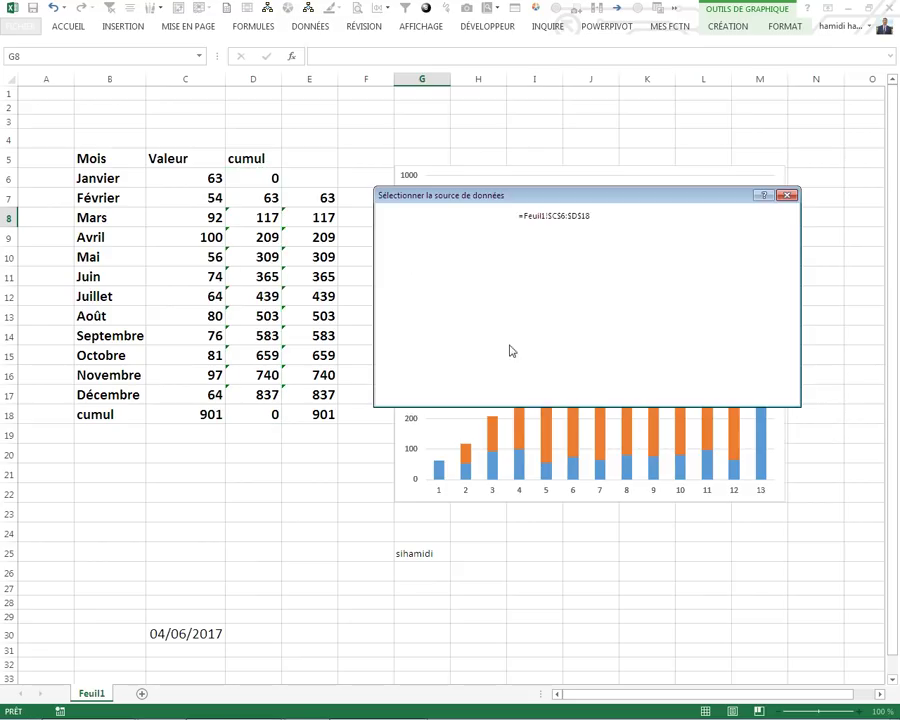
left_click(424, 297)
type("3")
left_click_drag(499, 317, 428, 322)
key("BackSpace")
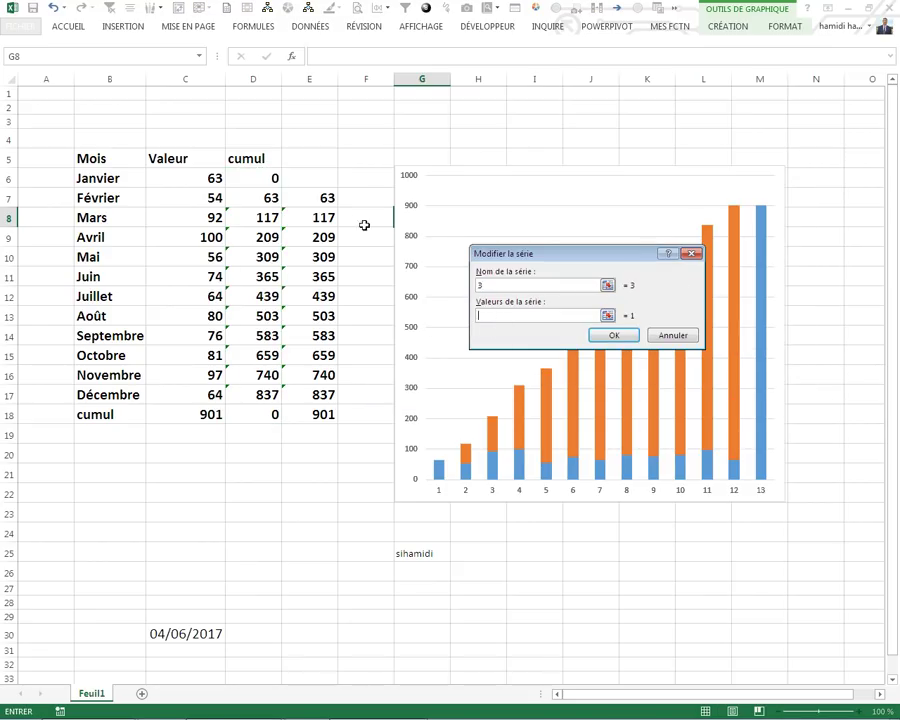
left_click_drag(320, 198, 322, 414)
left_click(612, 336)
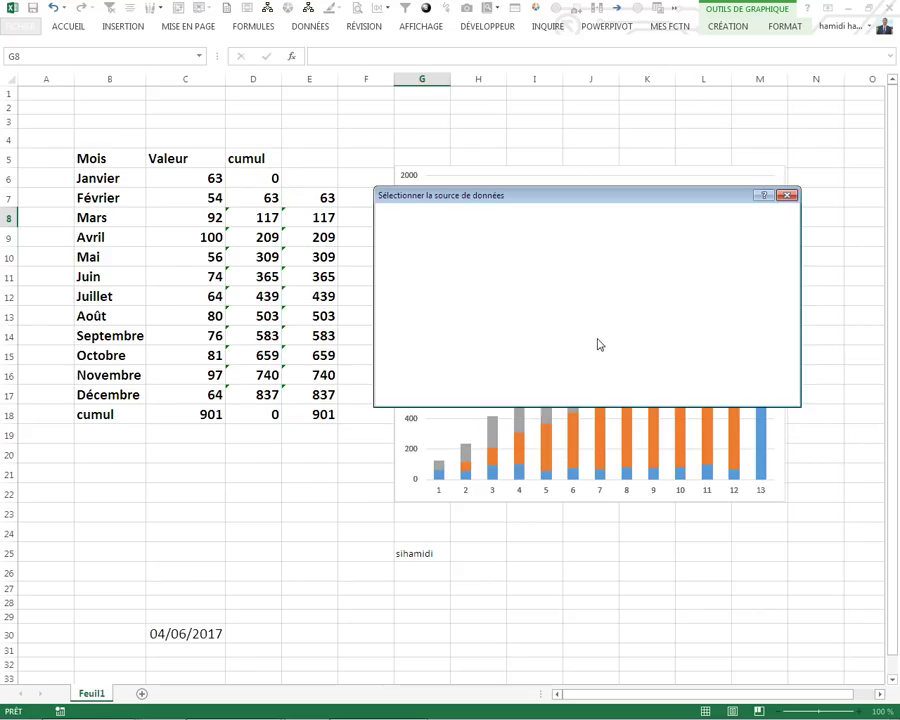
left_click(700, 394)
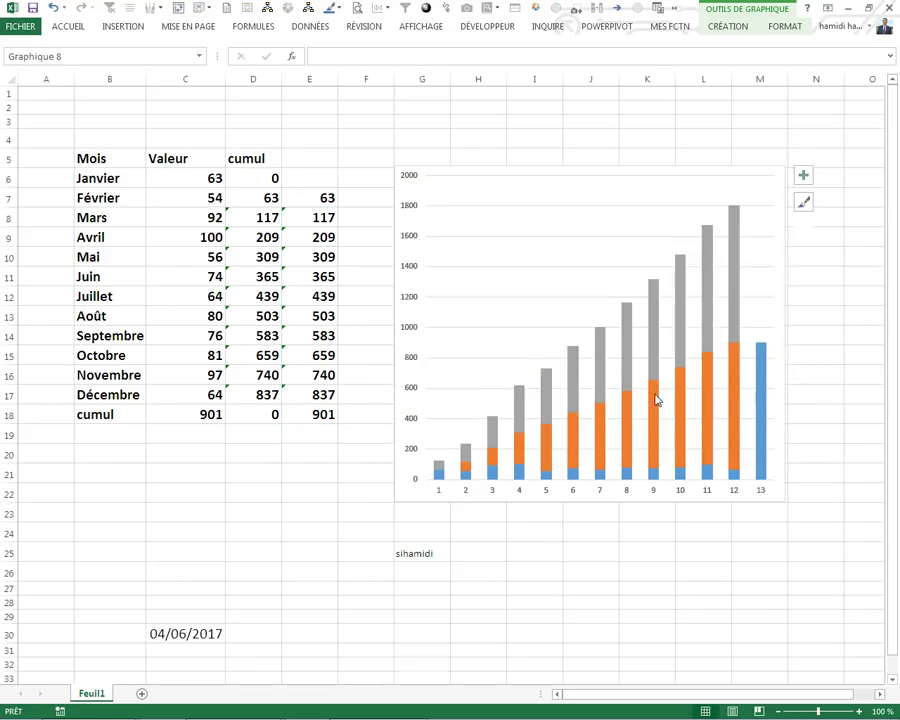
Step: Move series 2 (cumul) up so it stacks at the bottom of each bar
right_click(597, 343)
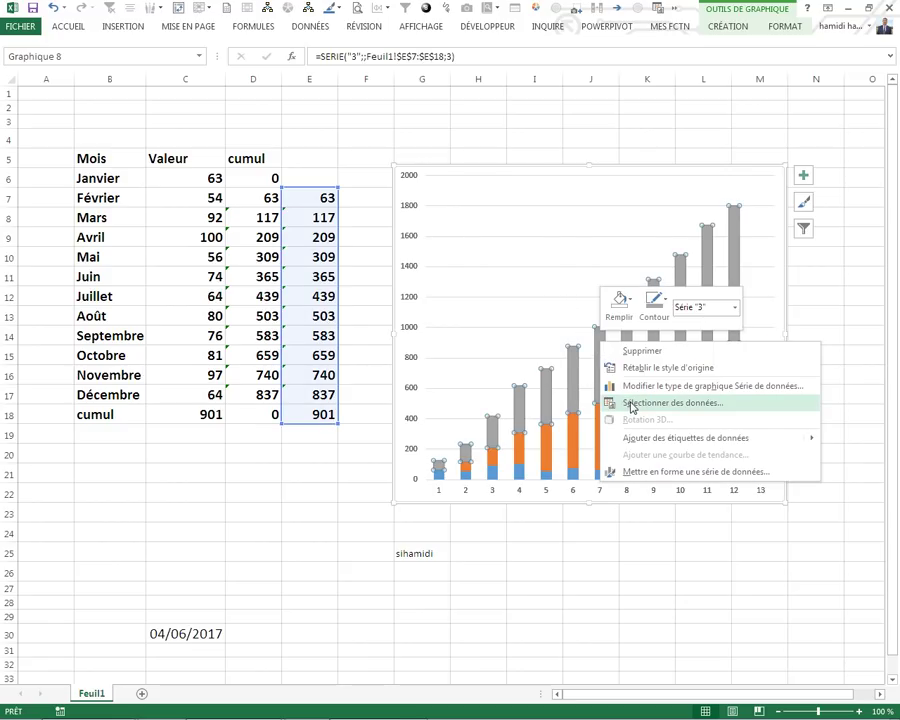
left_click(631, 404)
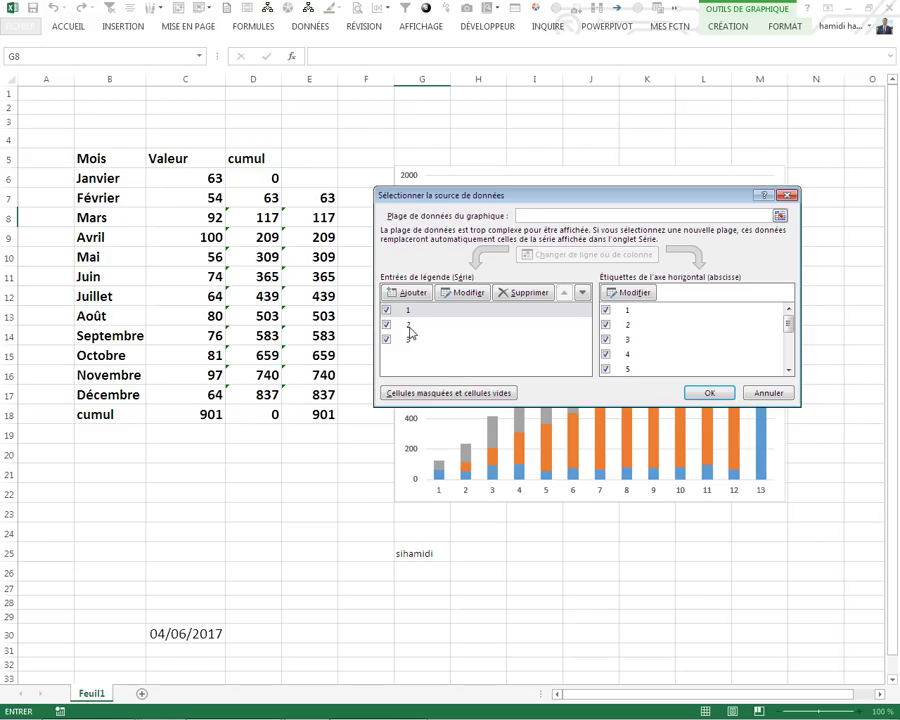
left_click(408, 326)
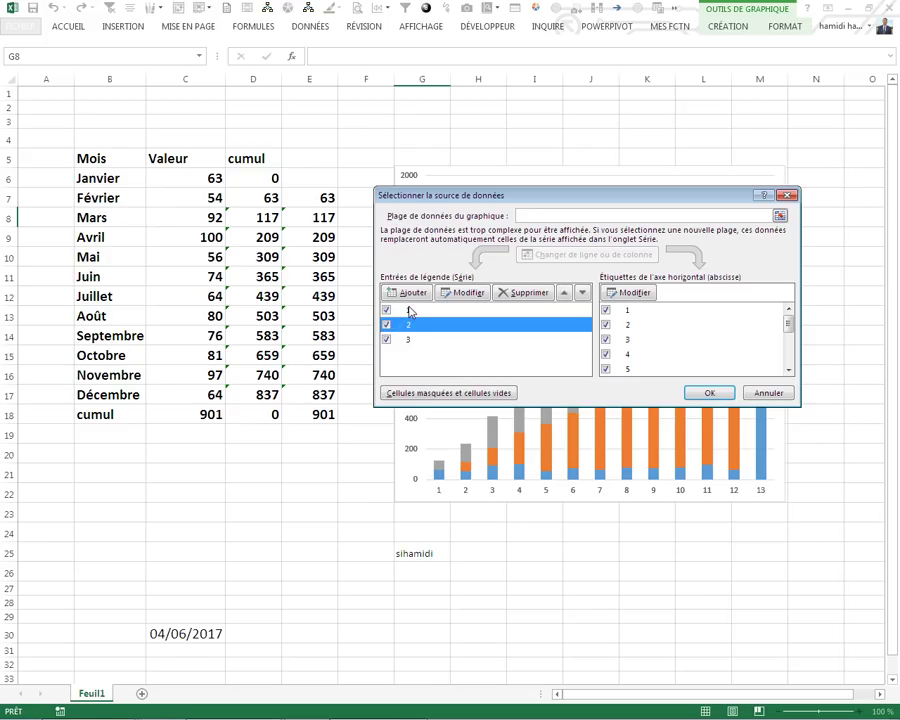
left_click(565, 293)
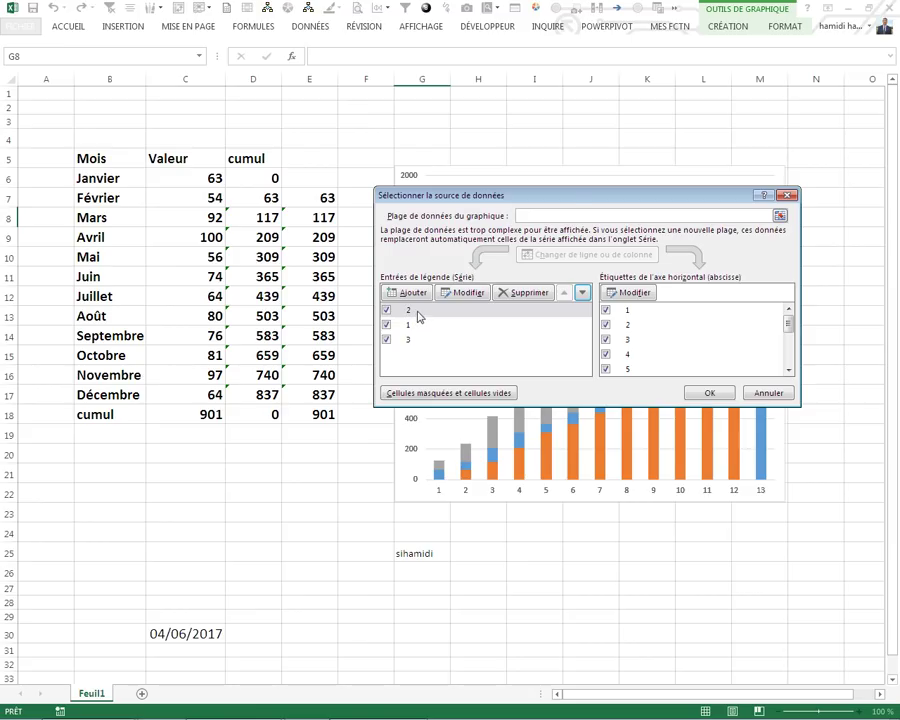
left_click_drag(566, 196, 552, 123)
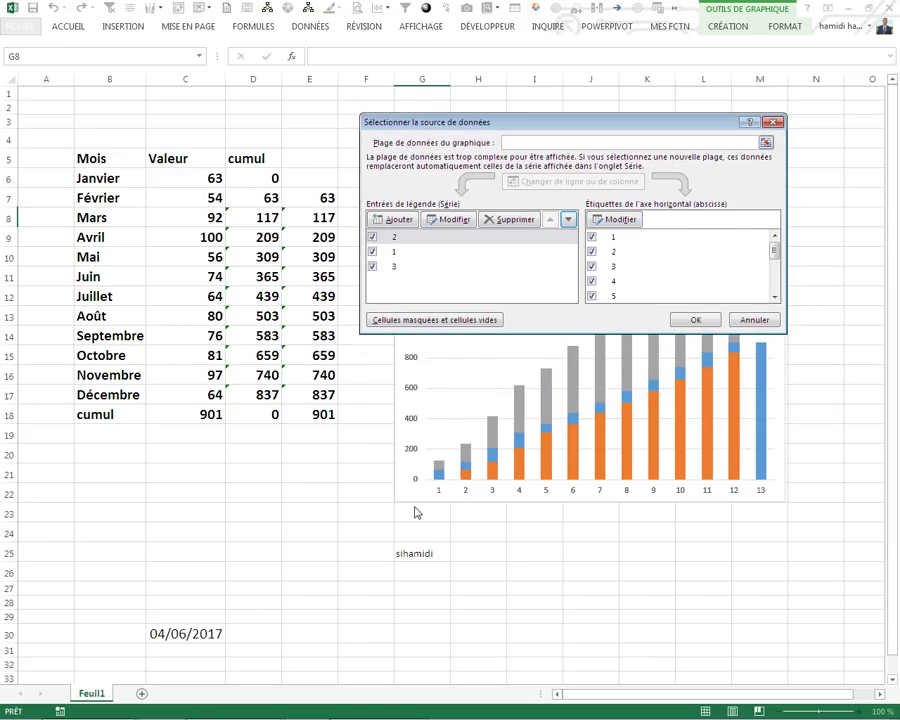
Step: Set the horizontal axis labels to the month names in B6:B18
left_click(606, 223)
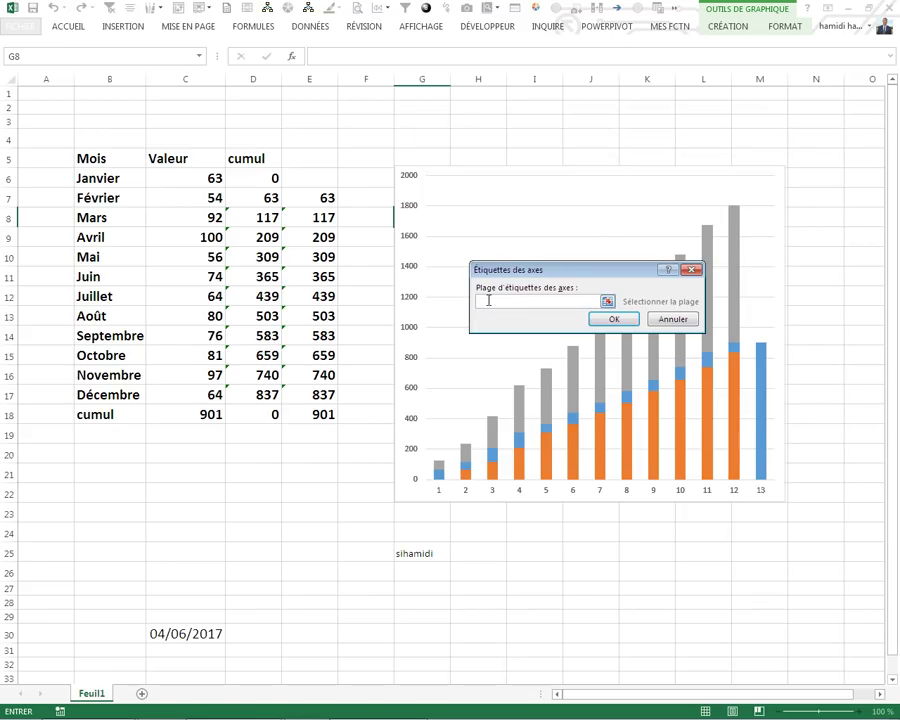
left_click_drag(98, 178, 98, 412)
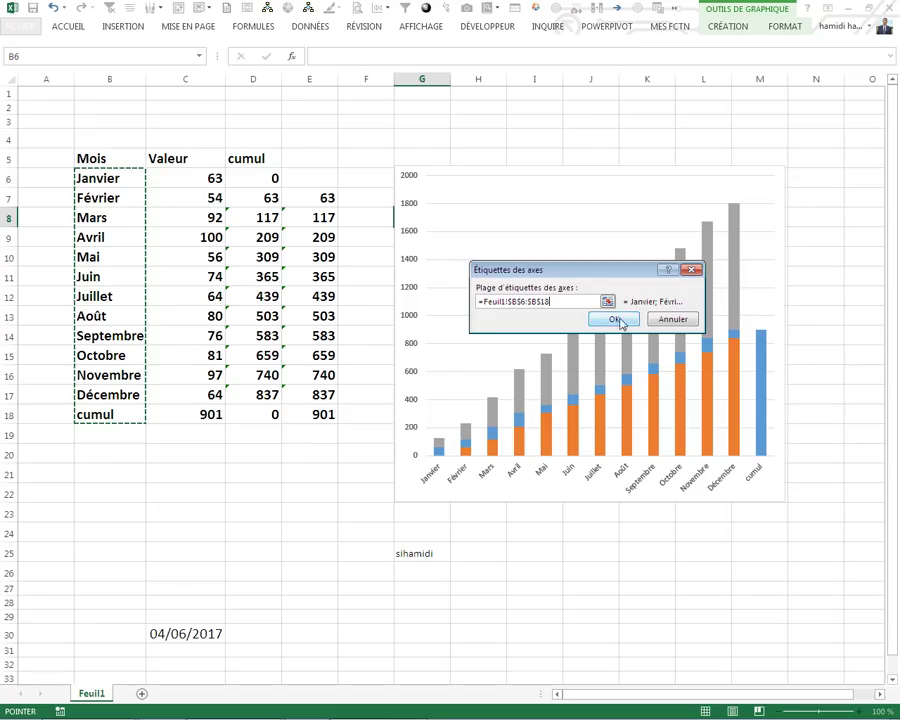
left_click(614, 315)
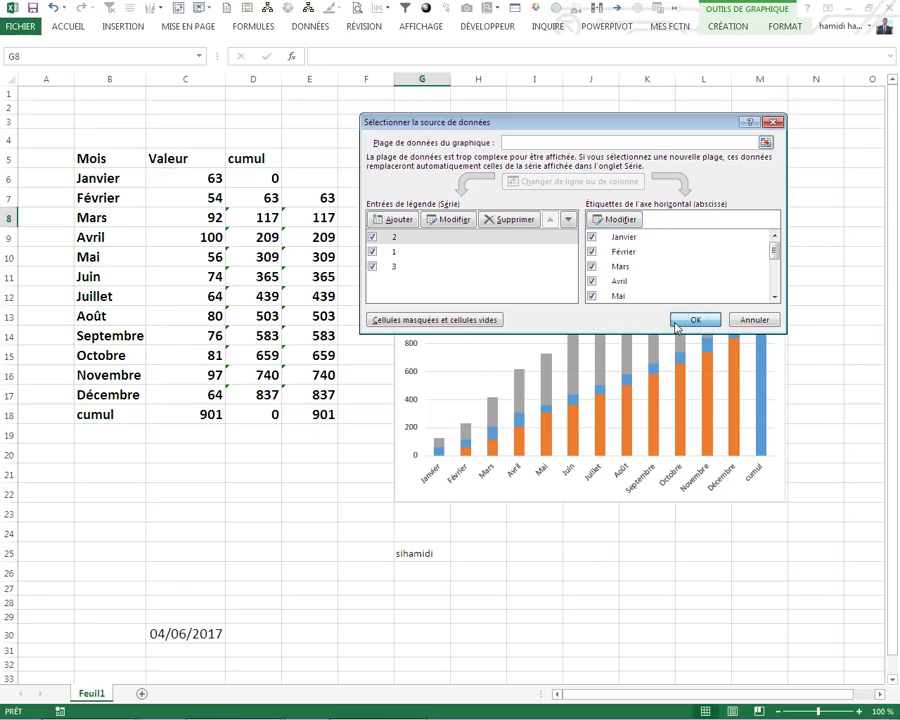
left_click(680, 320)
left_click(578, 555)
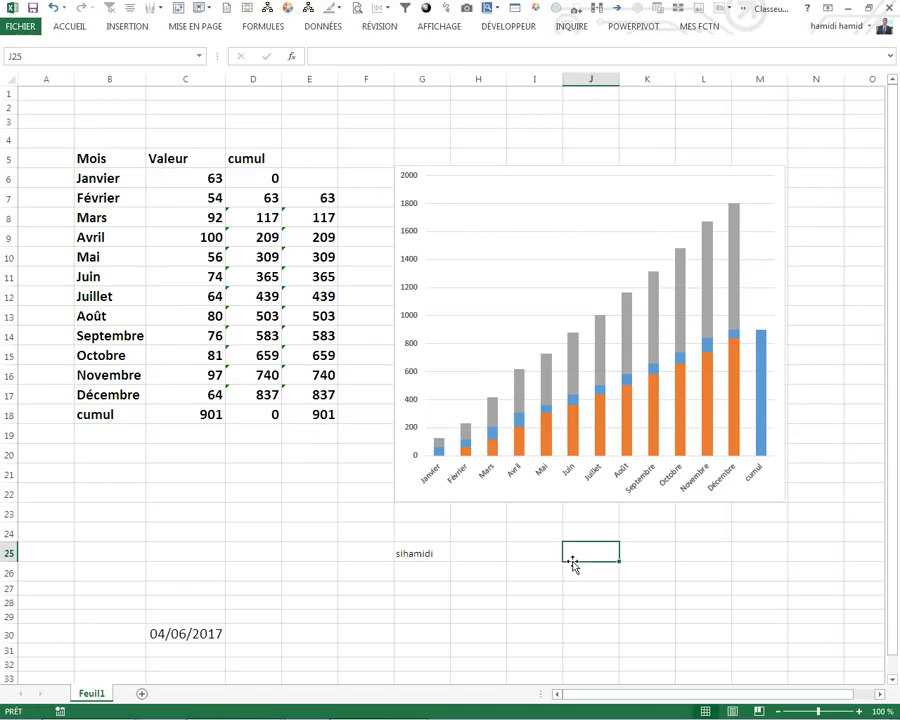
Step: Change series 3 to Nuages de points on the main axis, keeping series 1–2 as stacked columns
left_click(576, 345)
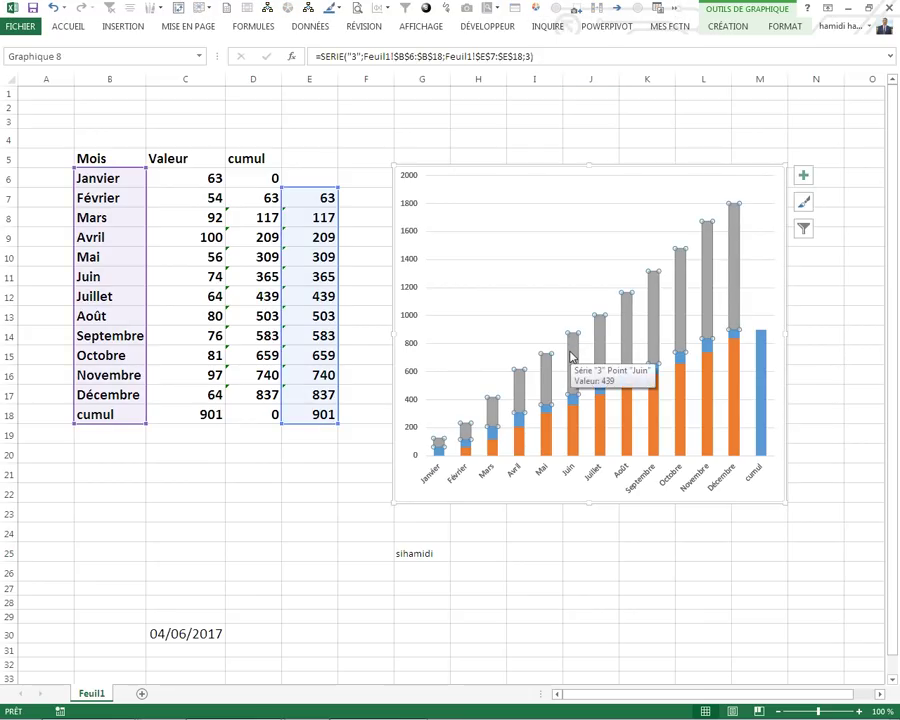
right_click(569, 354)
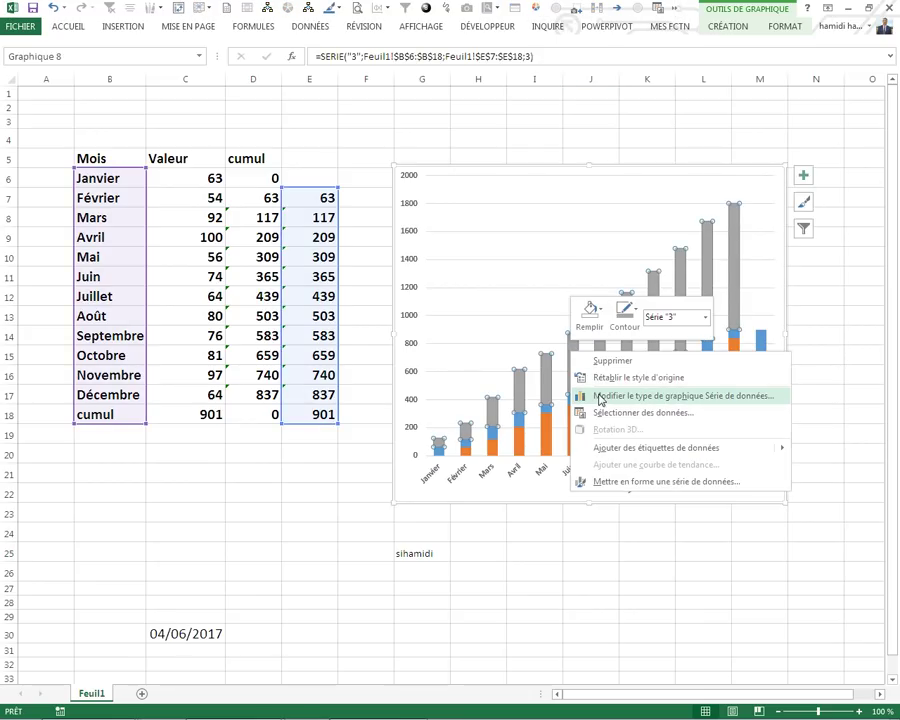
left_click(601, 397)
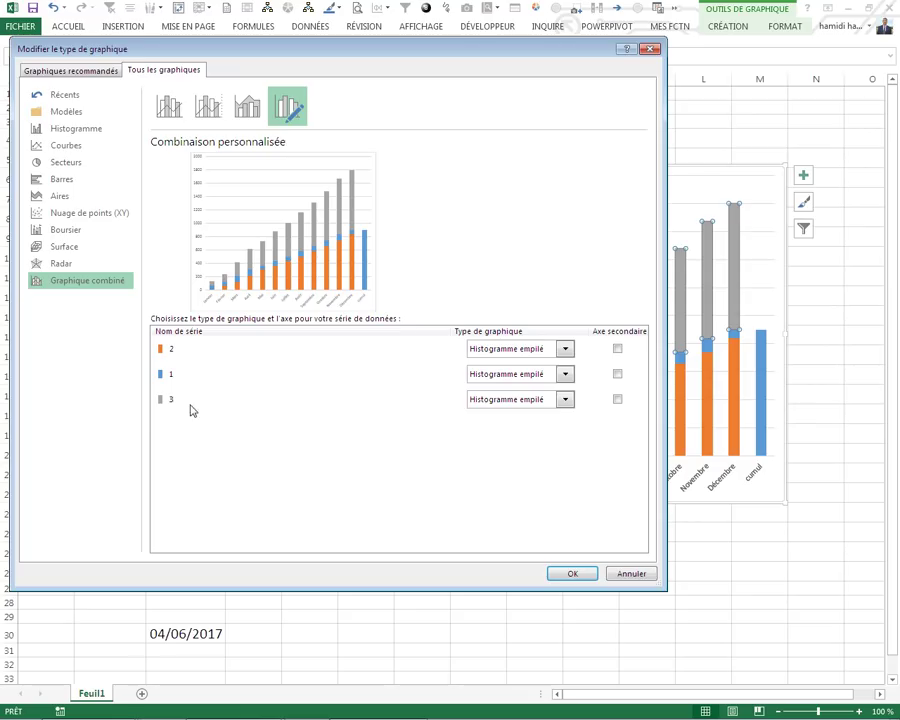
left_click(566, 403)
left_click_drag(629, 460, 636, 584)
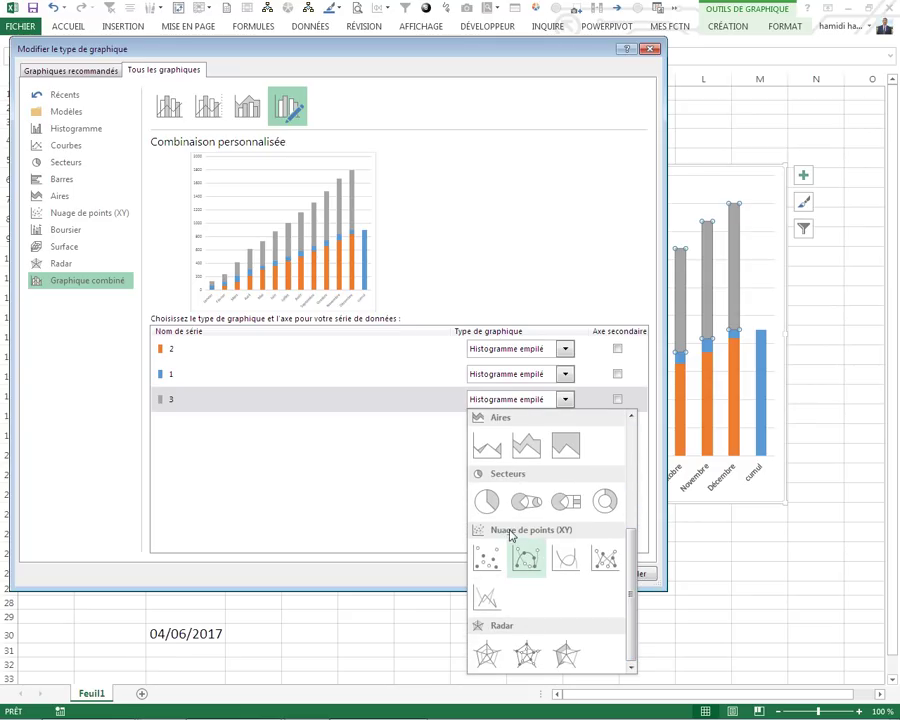
left_click(487, 559)
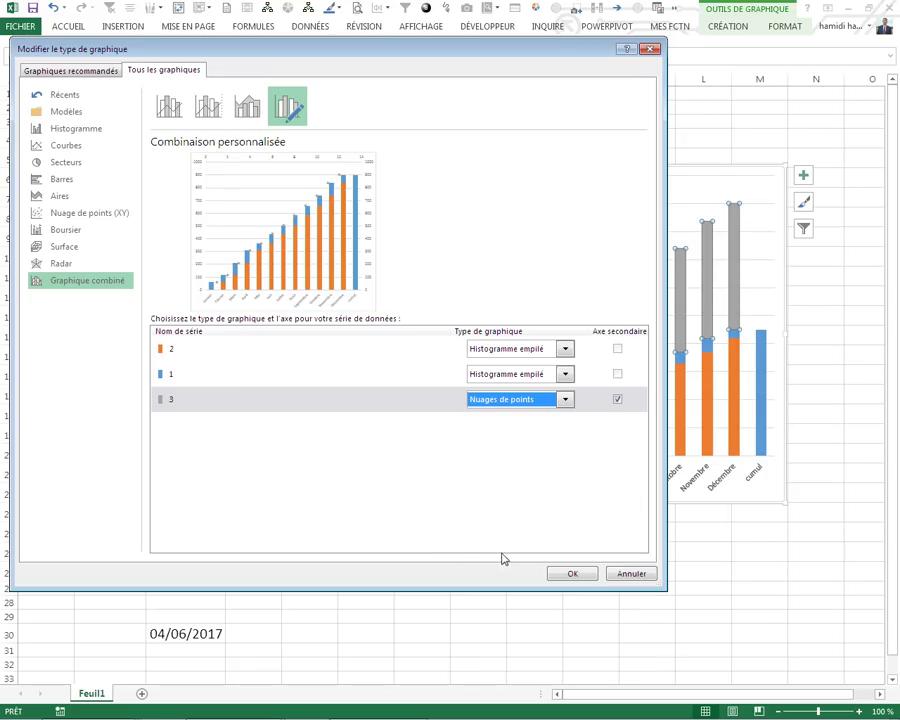
left_click(617, 400)
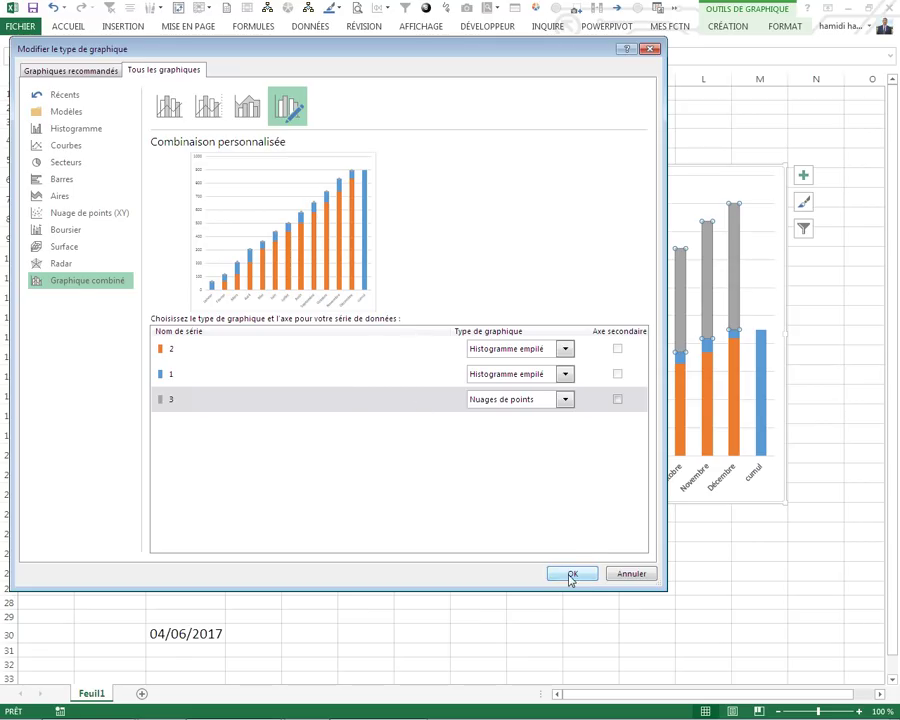
left_click(570, 575)
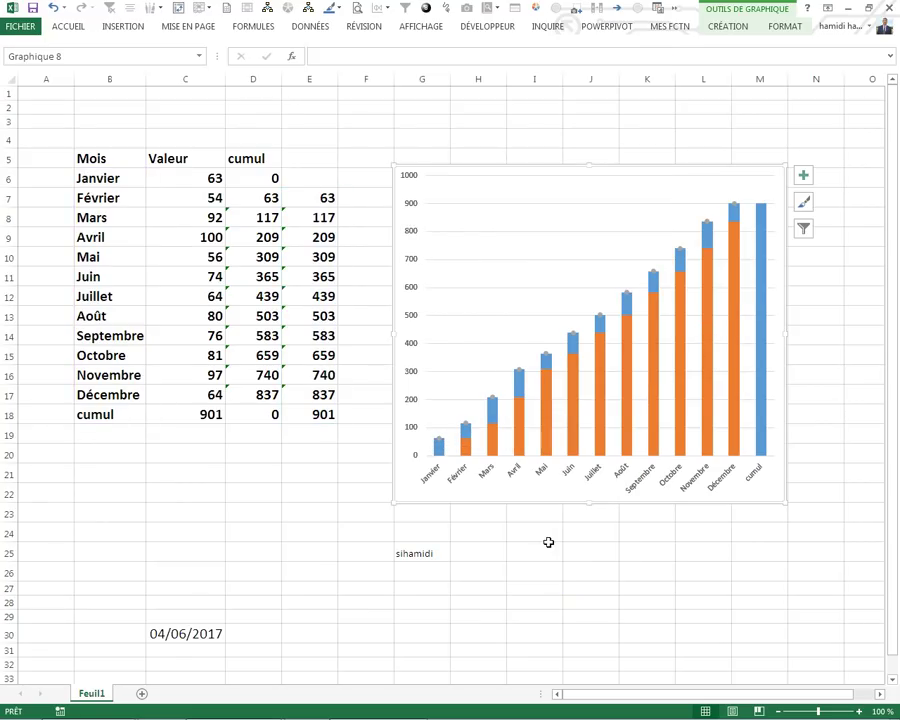
Step: Give the orange cumul series Aucun remplissage so the blue bars float
left_click(546, 550)
left_click(600, 387)
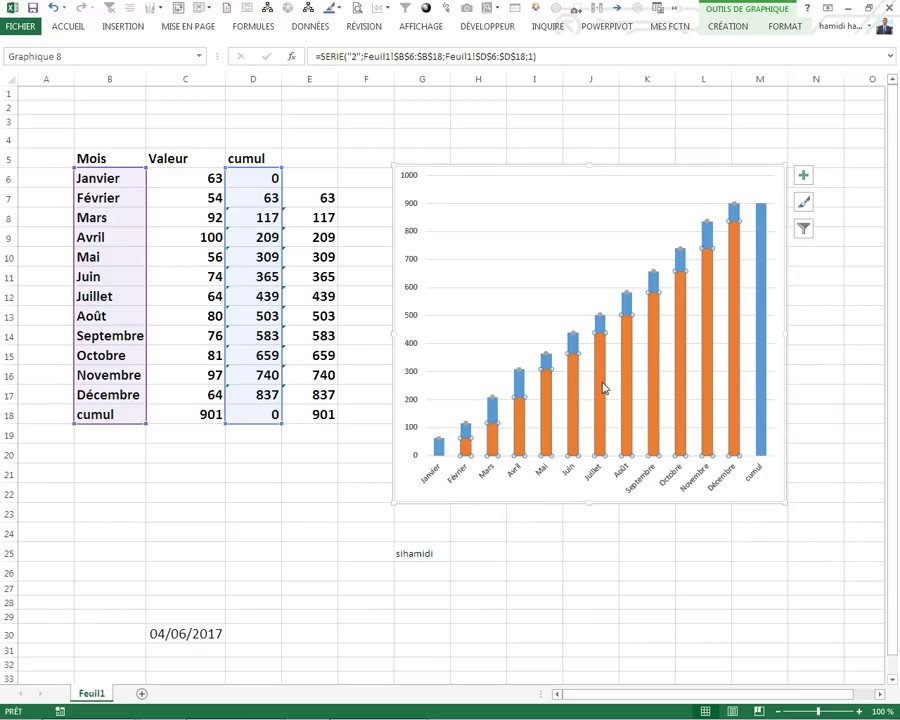
right_click(600, 384)
left_click(622, 342)
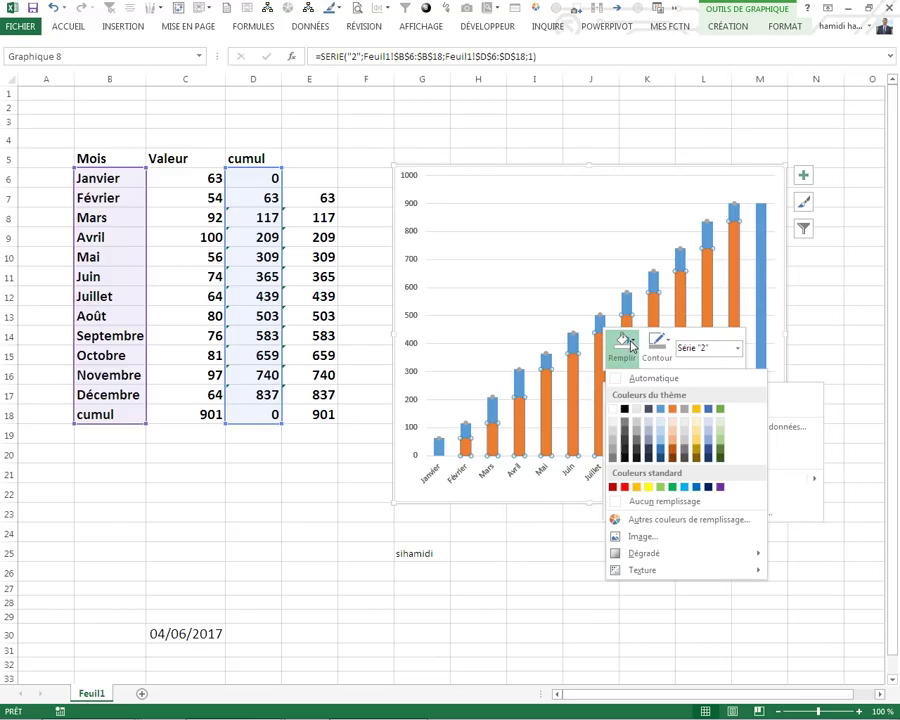
left_click(645, 503)
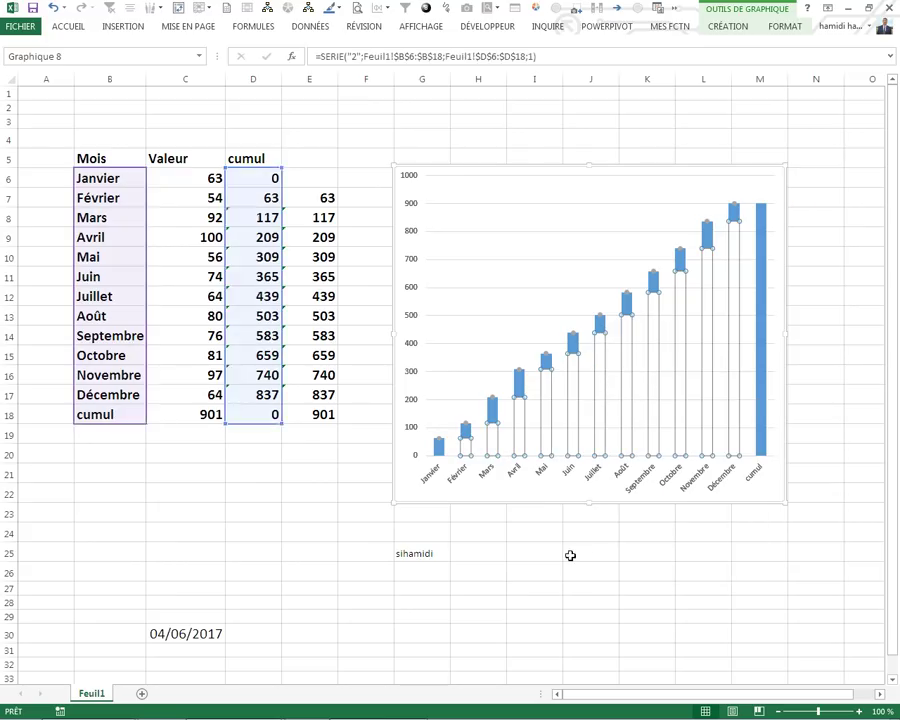
left_click(568, 552)
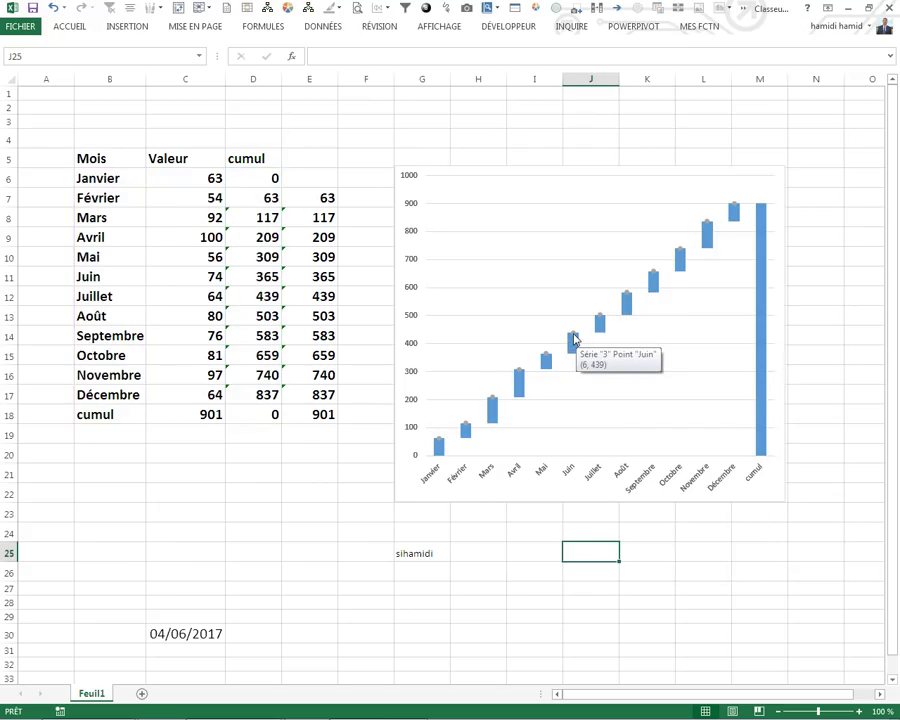
Step: Add error bars to scatter series 3 via Barres d'erreur > Autres options
left_click(573, 338)
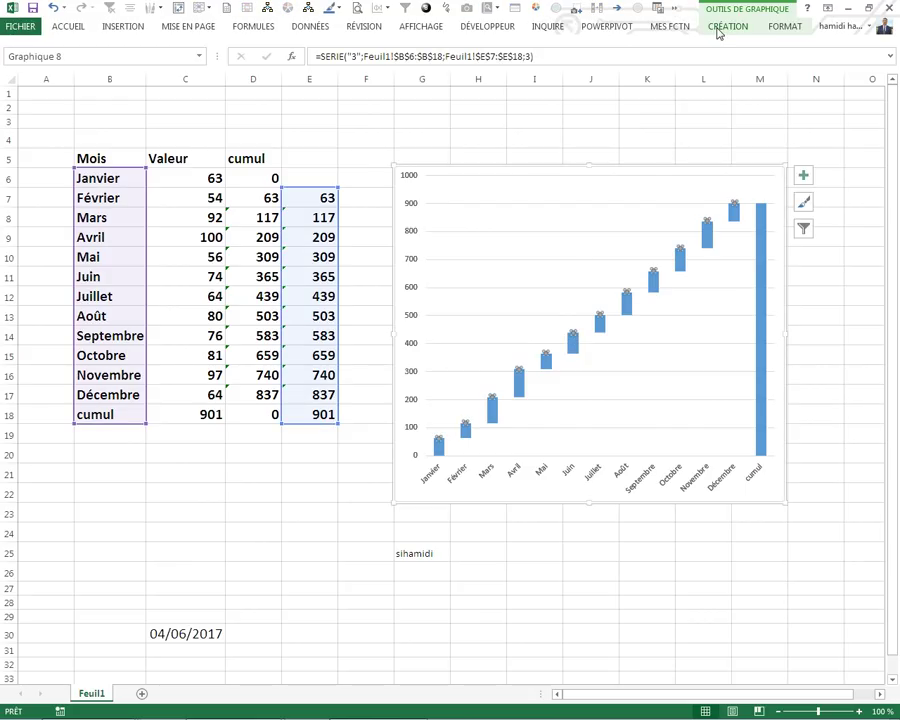
left_click(718, 28)
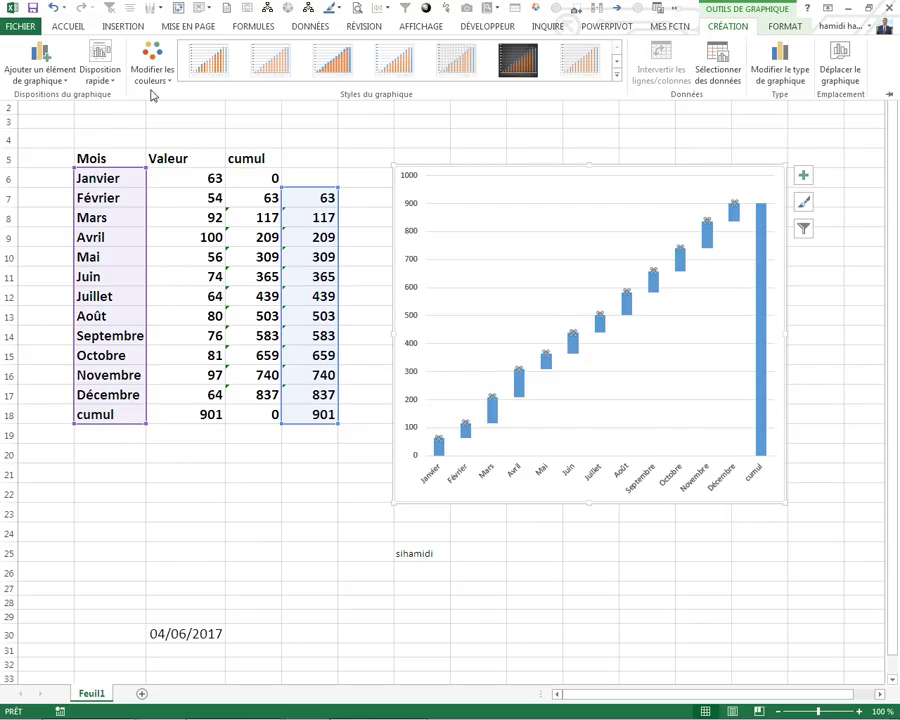
left_click(67, 84)
mouse_move(53, 180)
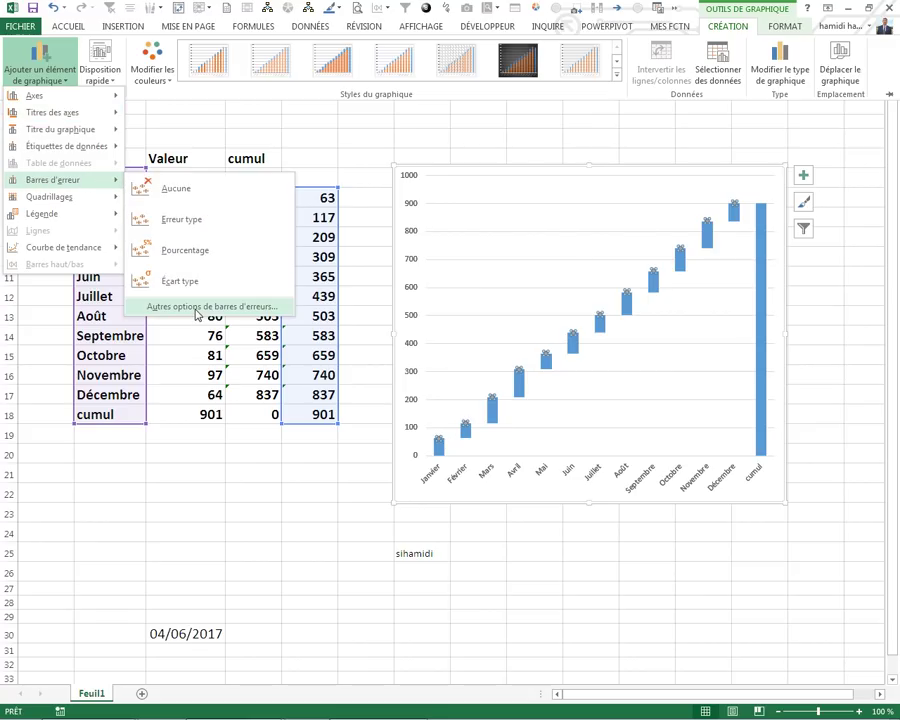
left_click(197, 308)
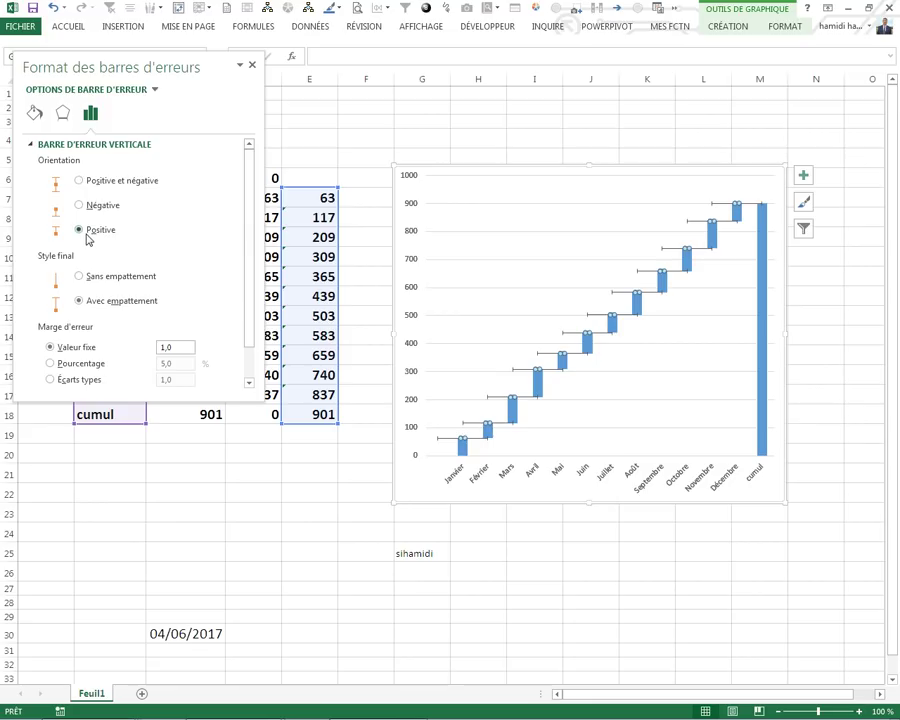
left_click(252, 64)
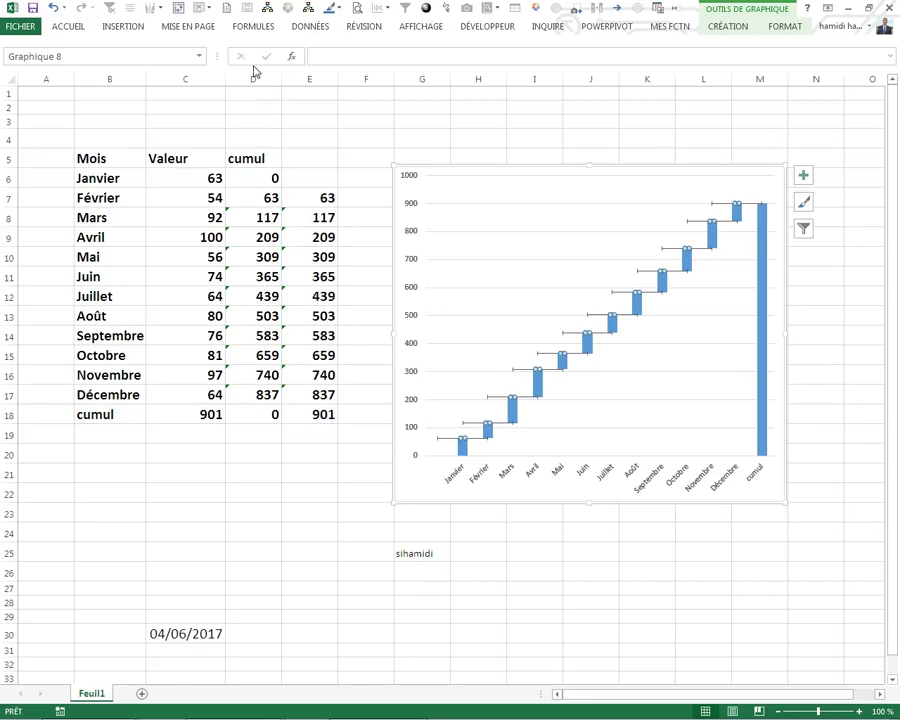
left_click(267, 128)
Step: Format the horizontal error bars as Positive direction, Sans empattement end style
left_click(470, 486)
left_click(494, 402)
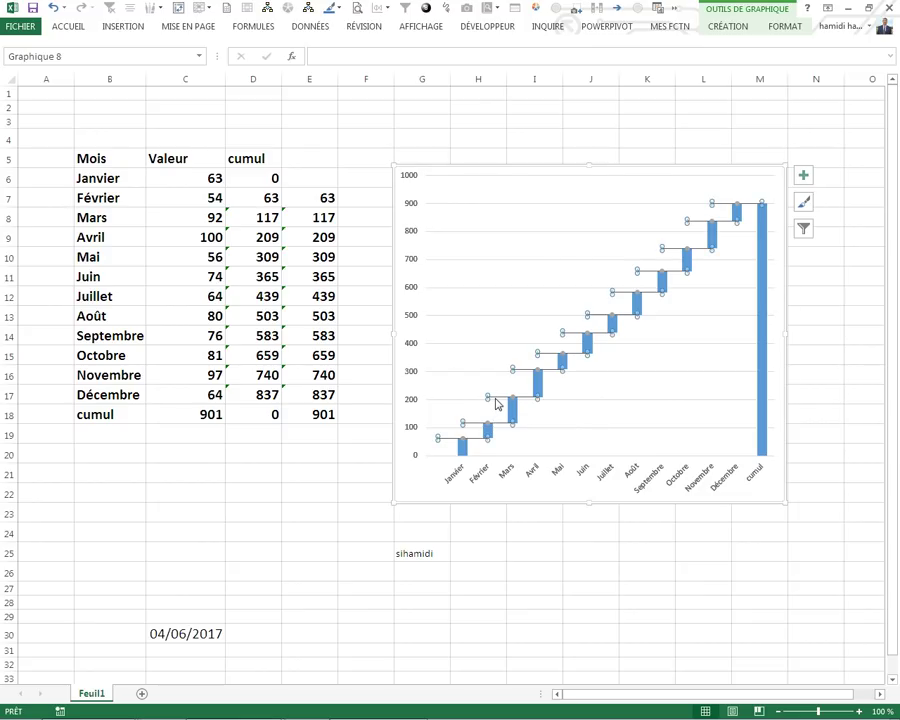
right_click(495, 403)
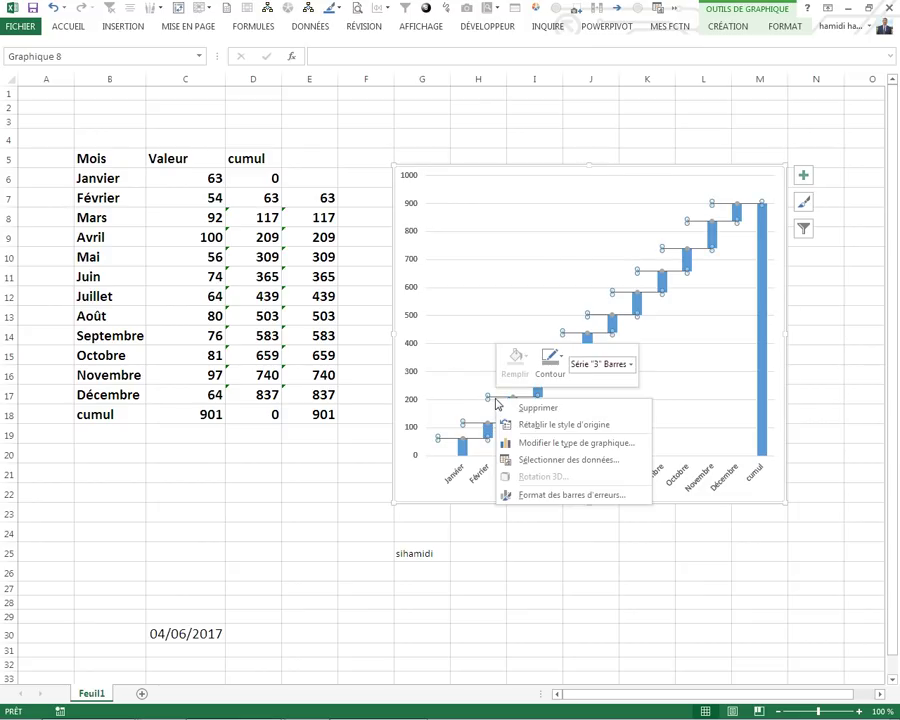
left_click(533, 499)
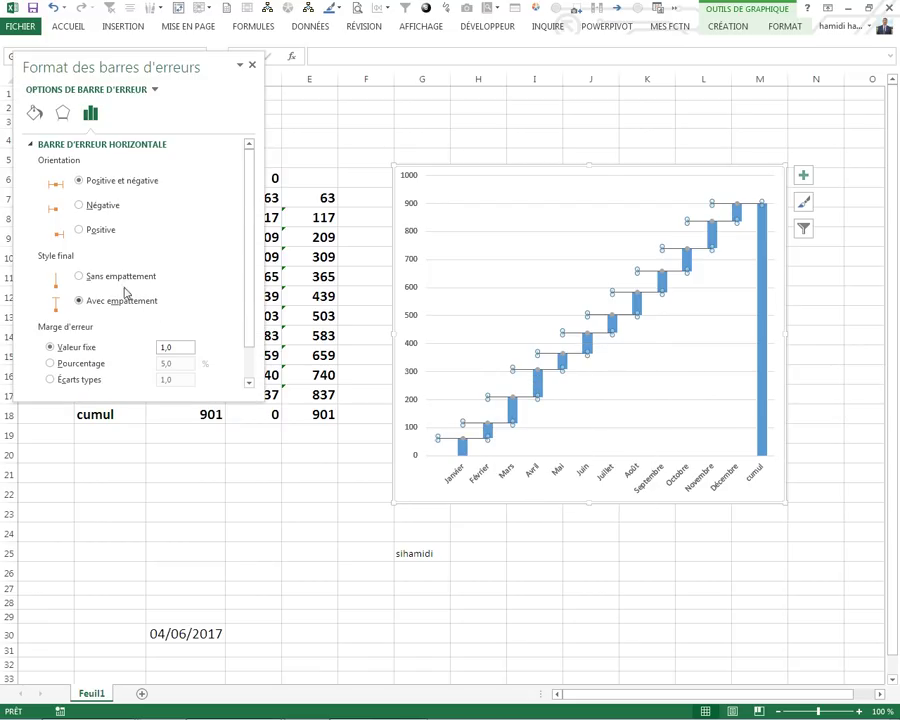
left_click(79, 230)
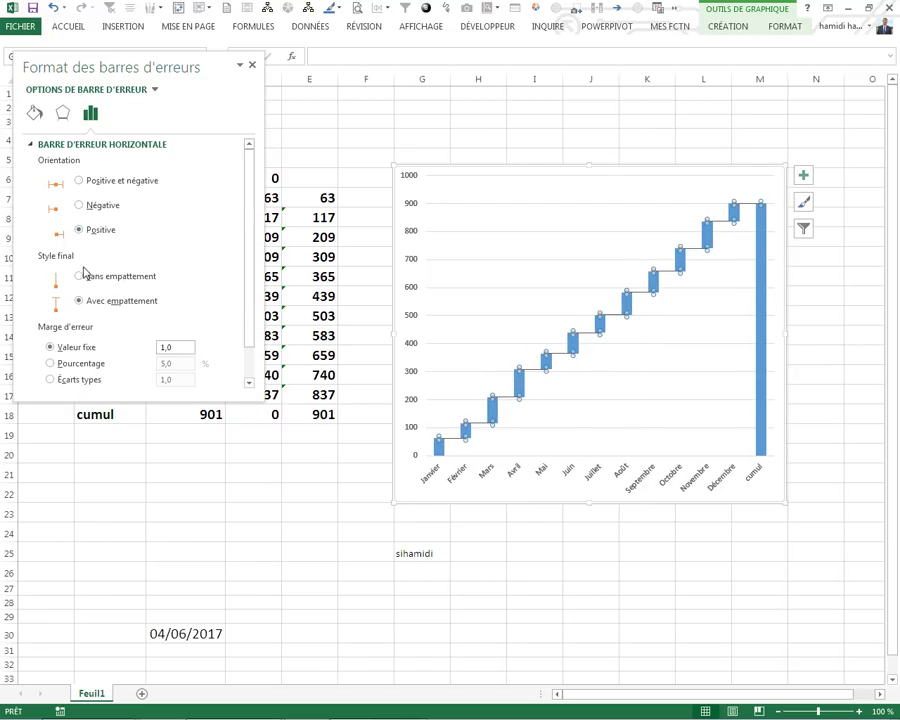
left_click(80, 277)
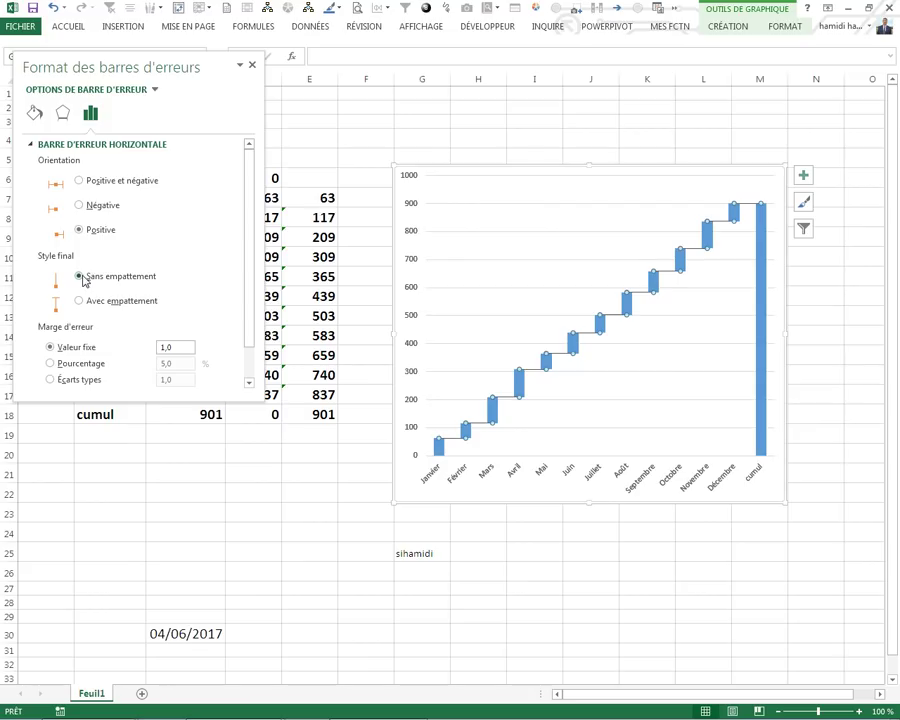
left_click(252, 65)
left_click(309, 453)
left_click(516, 571)
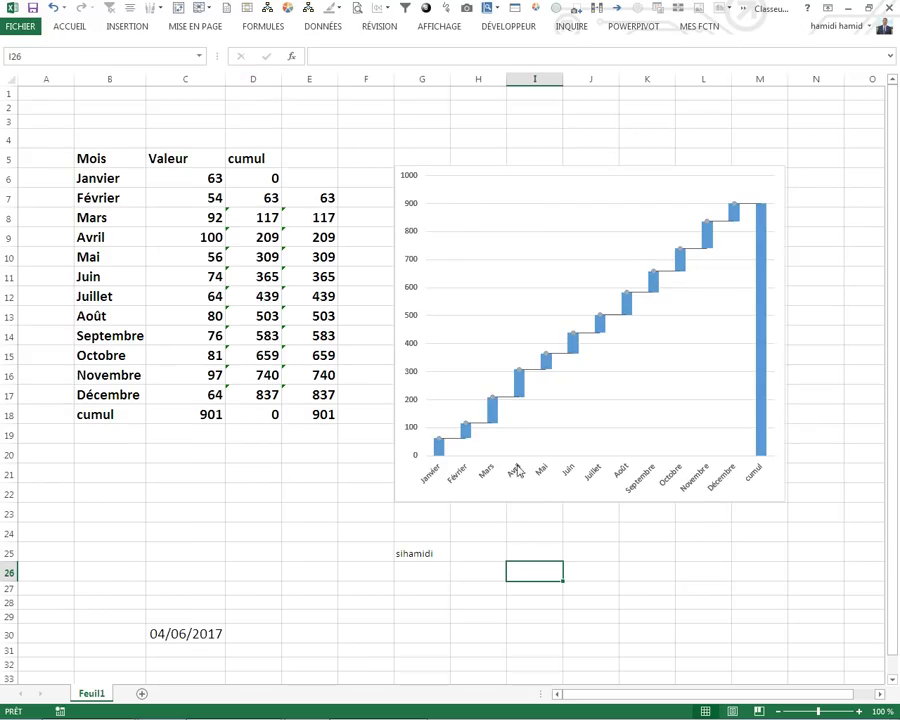
Step: Set series 3 markers to Aucun remplissage and Sans contour, leaving only connector lines
left_click(492, 397)
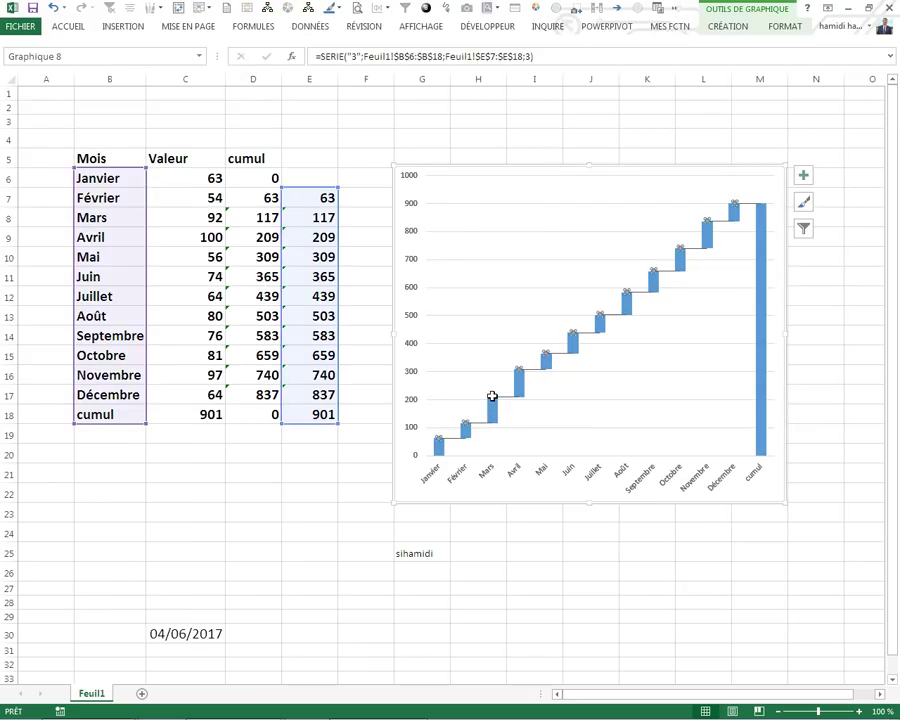
right_click(492, 397)
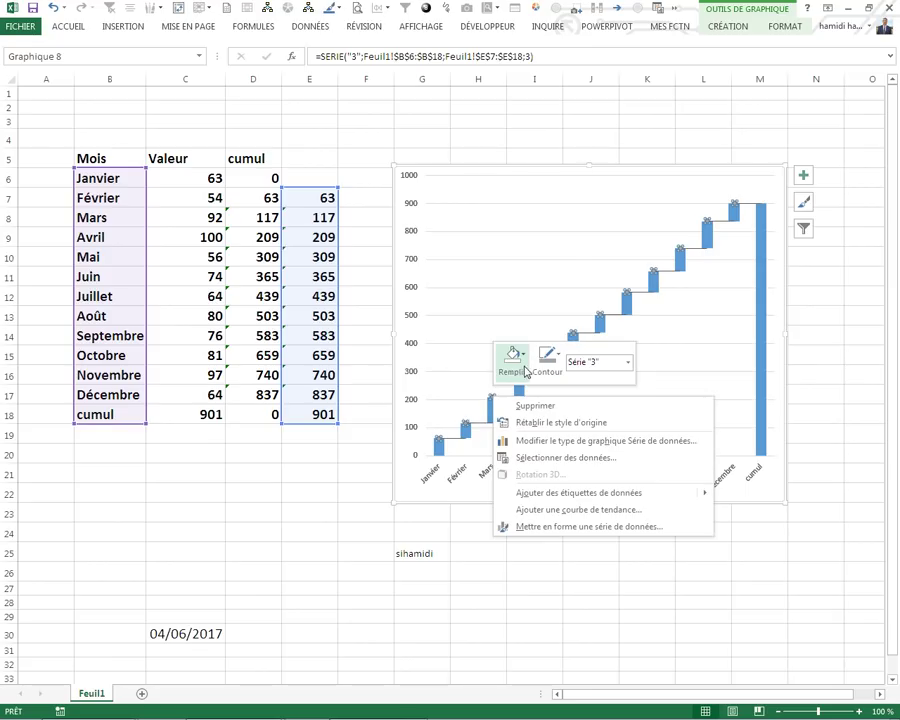
left_click(512, 360)
left_click(526, 516)
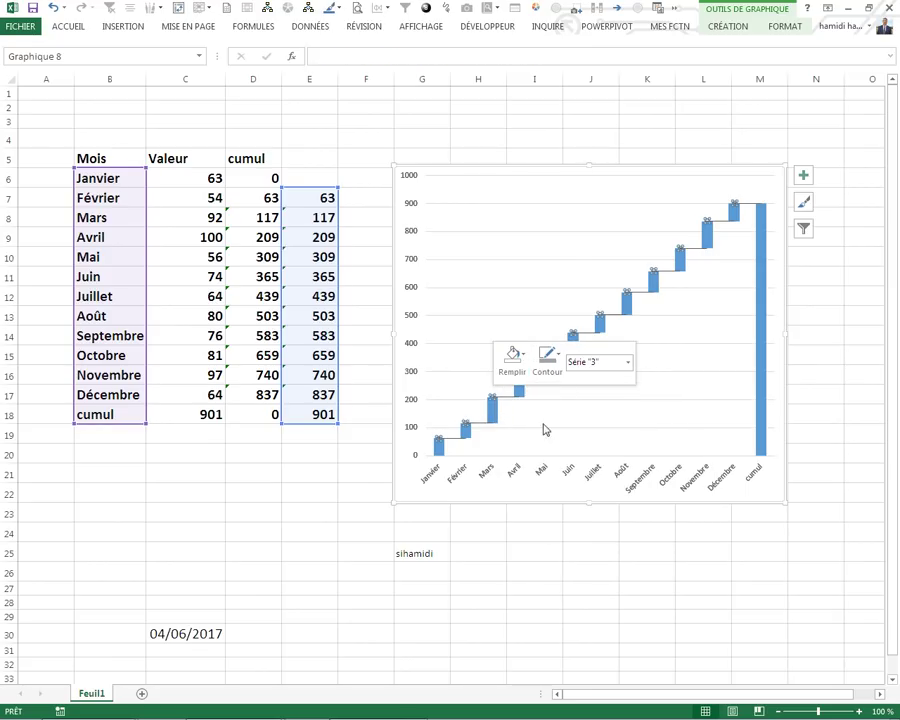
left_click(548, 362)
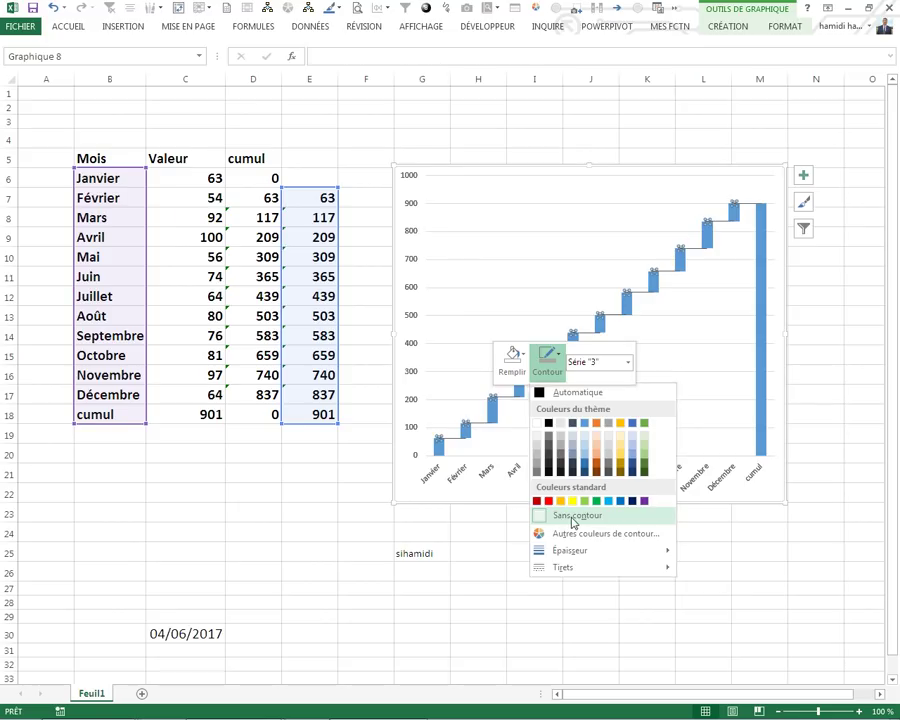
left_click(573, 515)
left_click(546, 552)
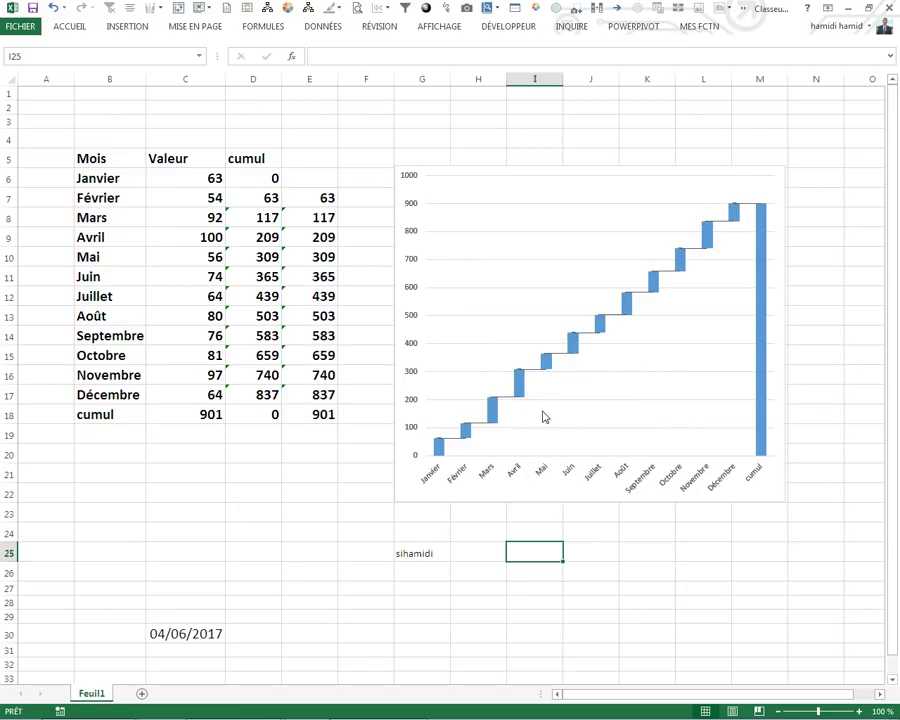
left_click(564, 357)
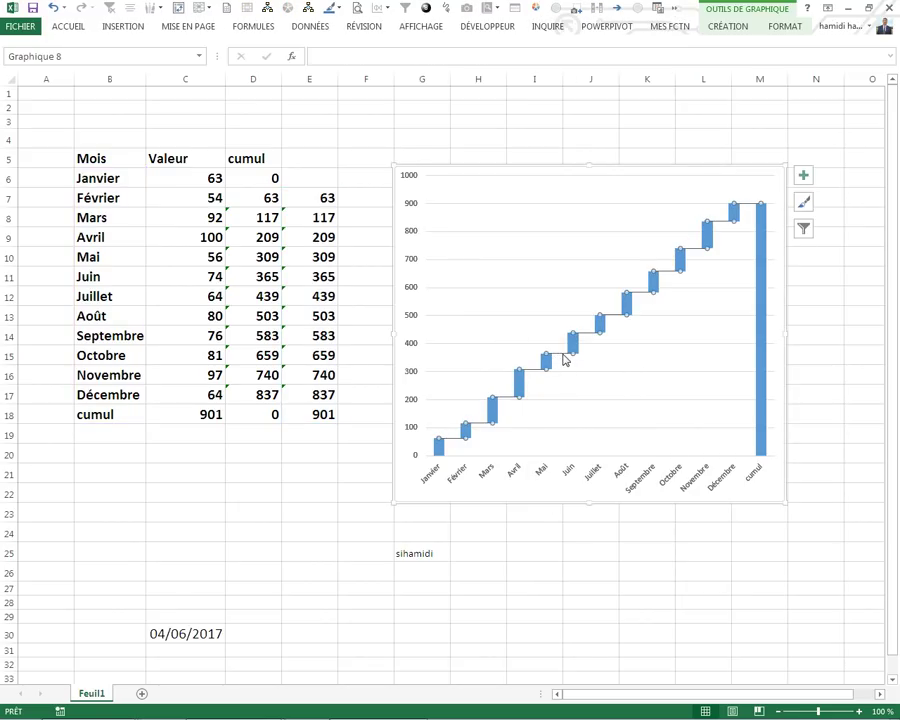
Step: Open Format Data Series for the blue monthly bars and switch them to a gradient fill
left_click(577, 350)
right_click(577, 348)
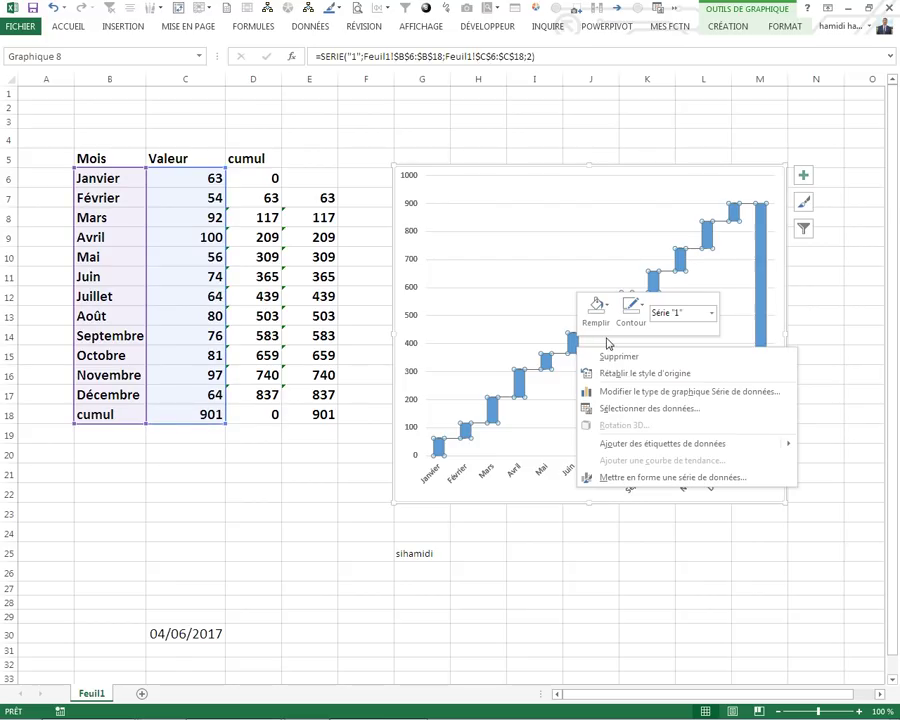
left_click(620, 480)
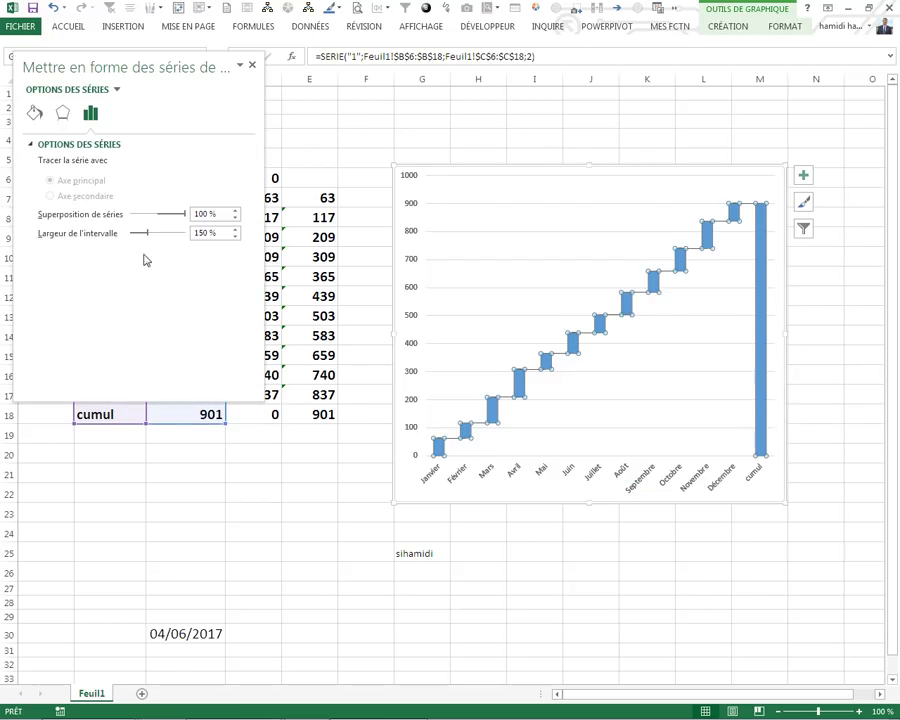
left_click(35, 114)
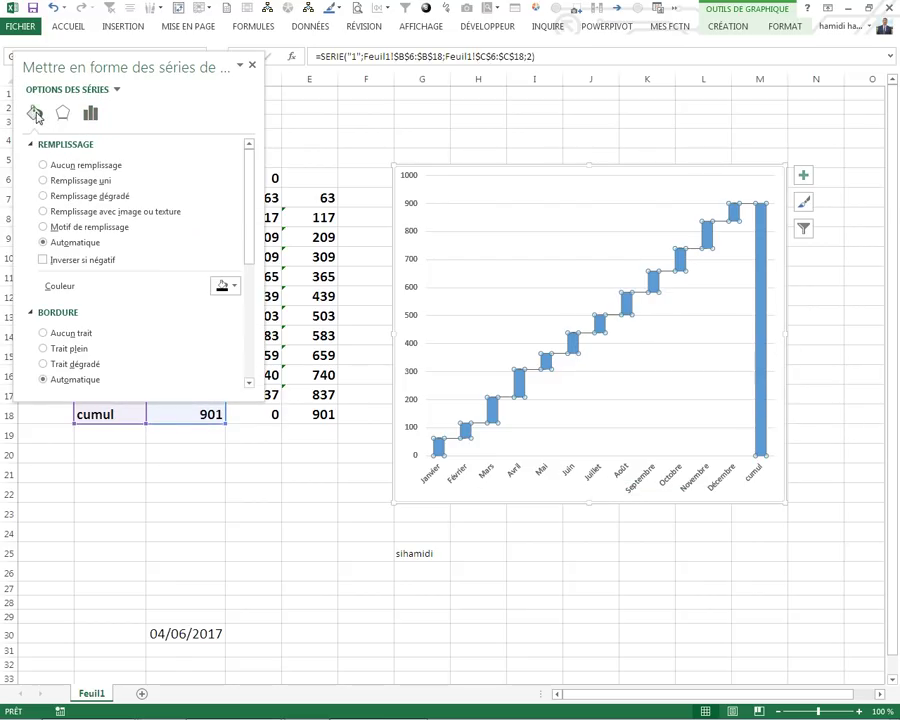
left_click(57, 185)
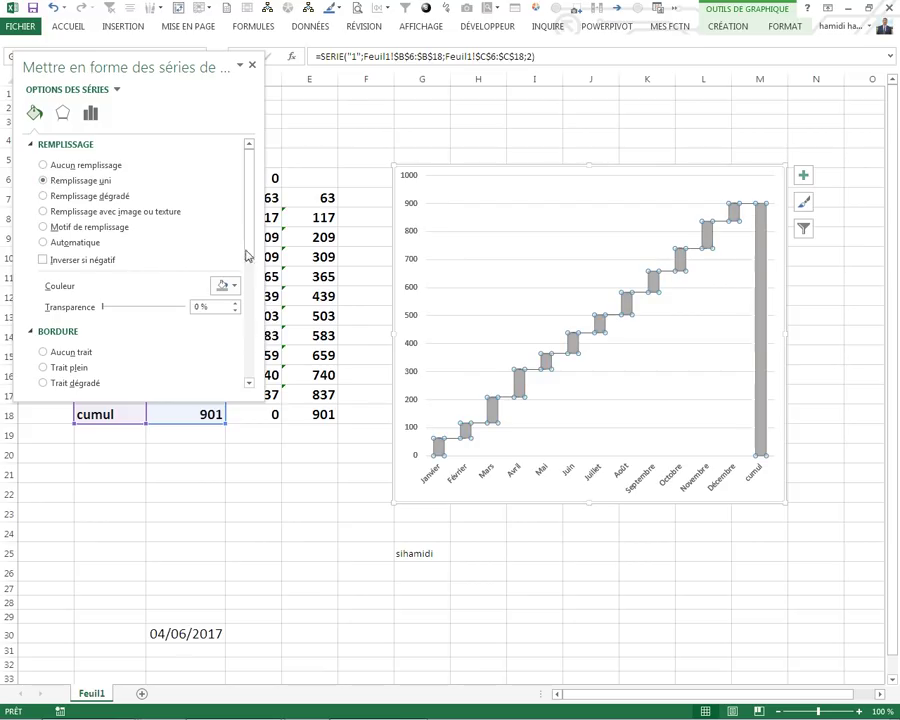
scroll(251, 287, "down", 3)
scroll(251, 287, "up", 3)
left_click(68, 185)
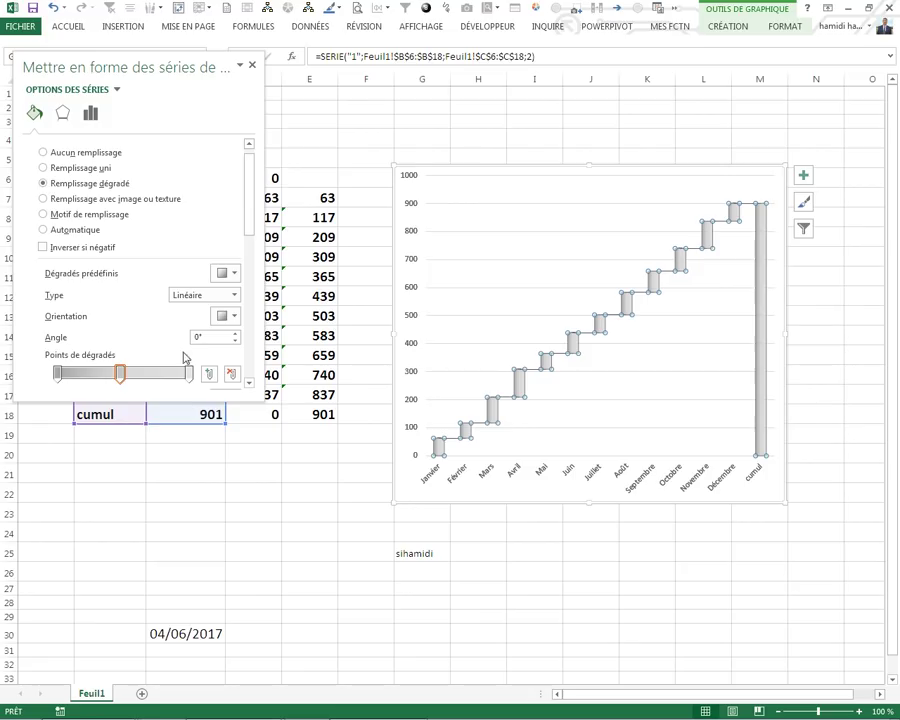
Step: Set the first, middle and last gradient stops all to gold
left_click(57, 373)
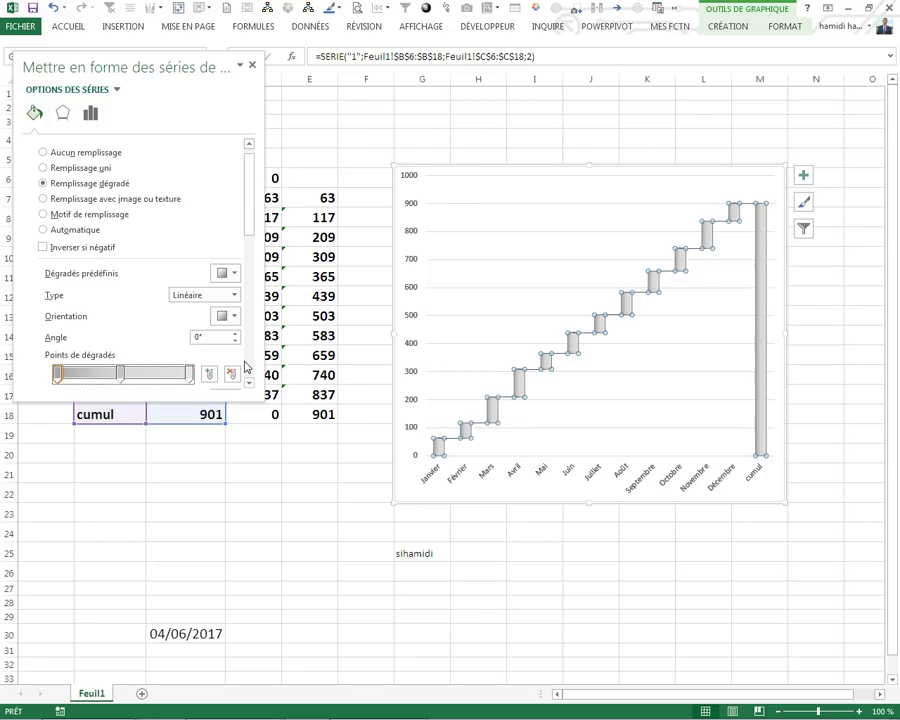
mouse_move(252, 248)
left_mouse_down()
mouse_move(253, 278)
mouse_move(252, 250)
left_mouse_up()
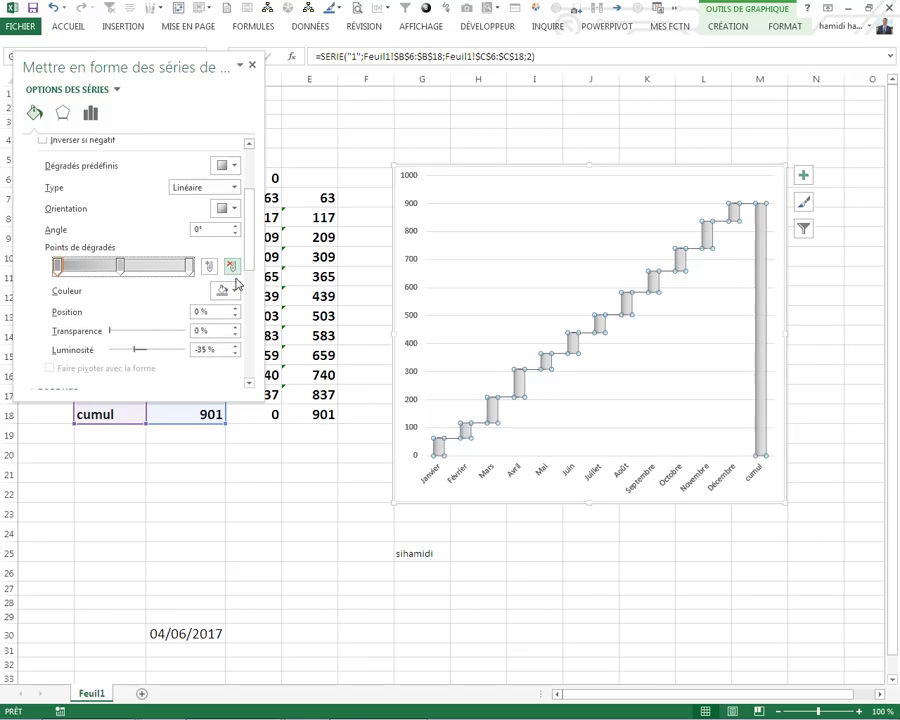
left_click(233, 292)
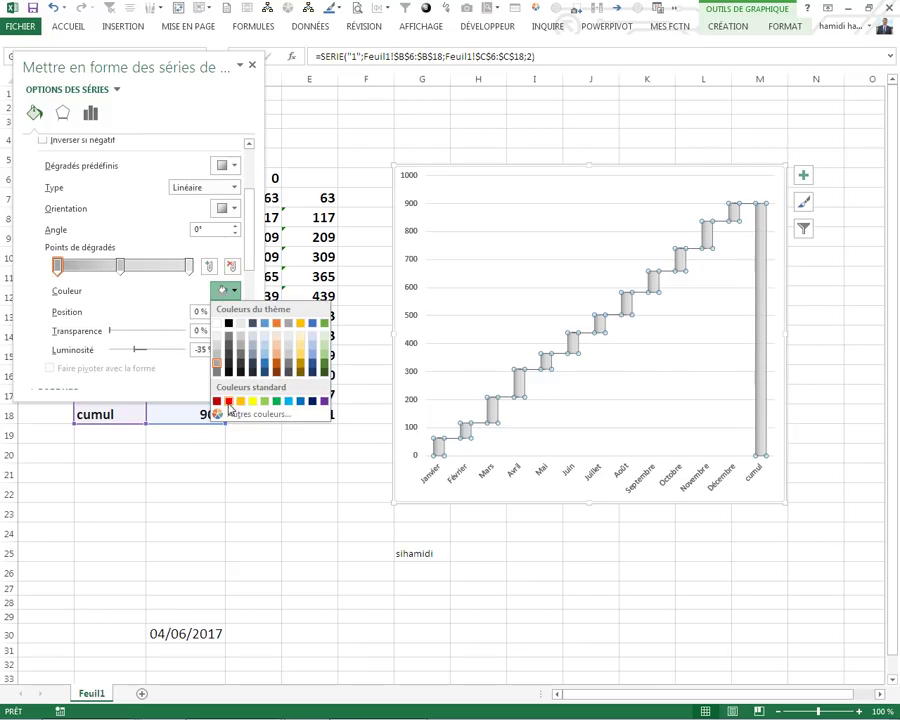
left_click(240, 401)
left_click(120, 265)
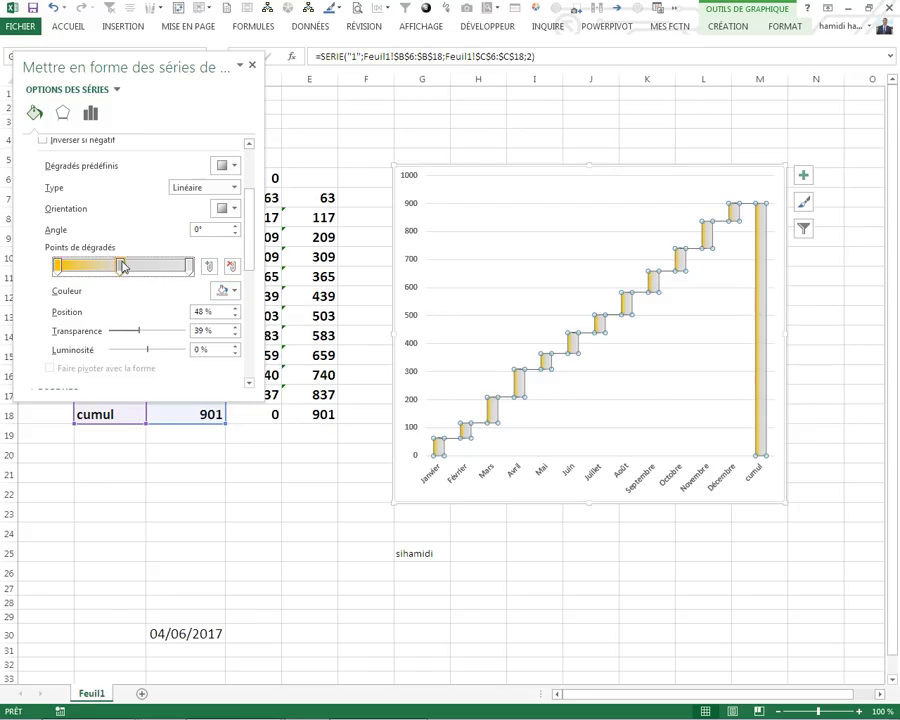
left_click(233, 291)
left_click(240, 401)
left_click(189, 265)
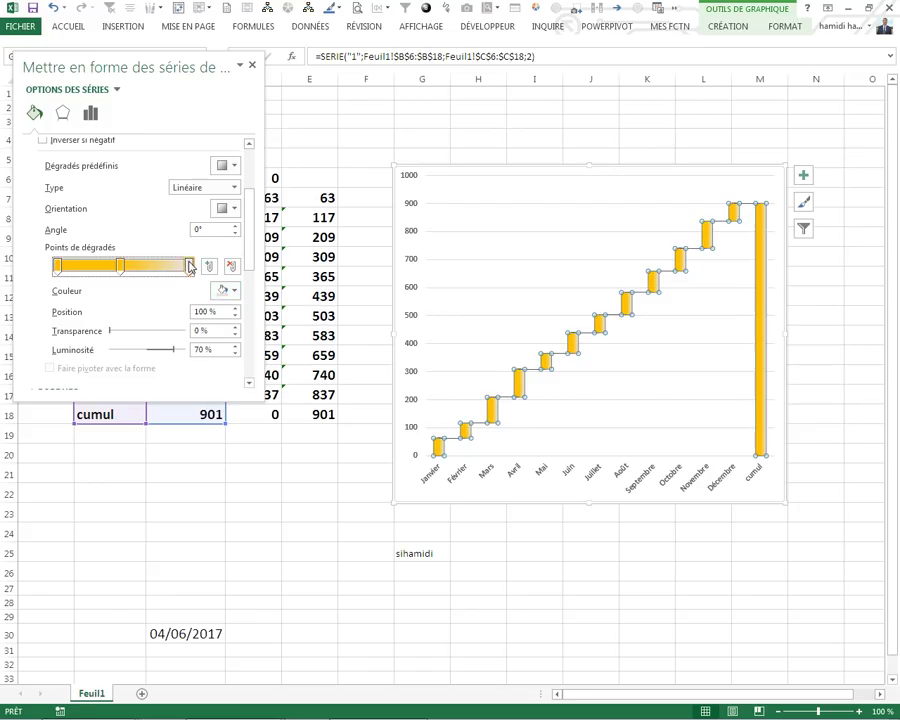
left_click(235, 293)
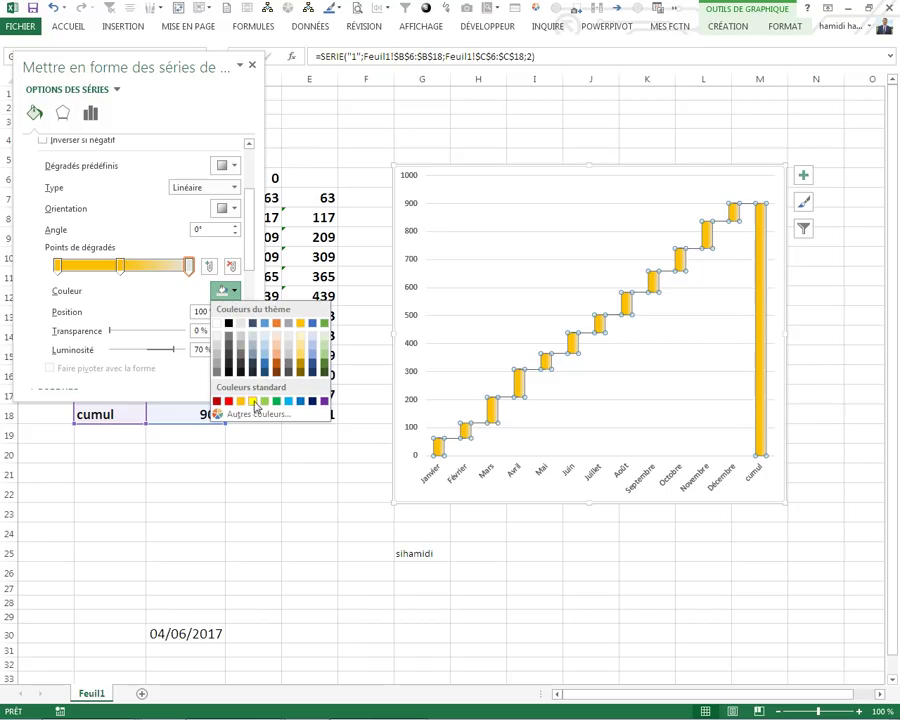
left_click(240, 401)
Step: Give the middle gradient stop 39% transparency and pick a new gradient direction
left_click(232, 209)
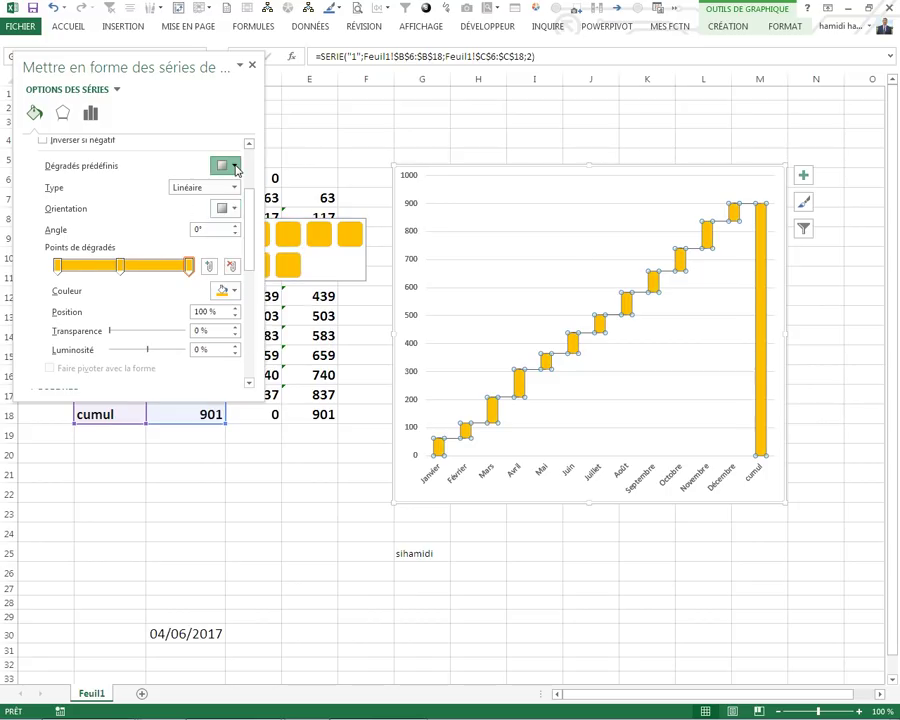
left_click(234, 166)
left_click(220, 208)
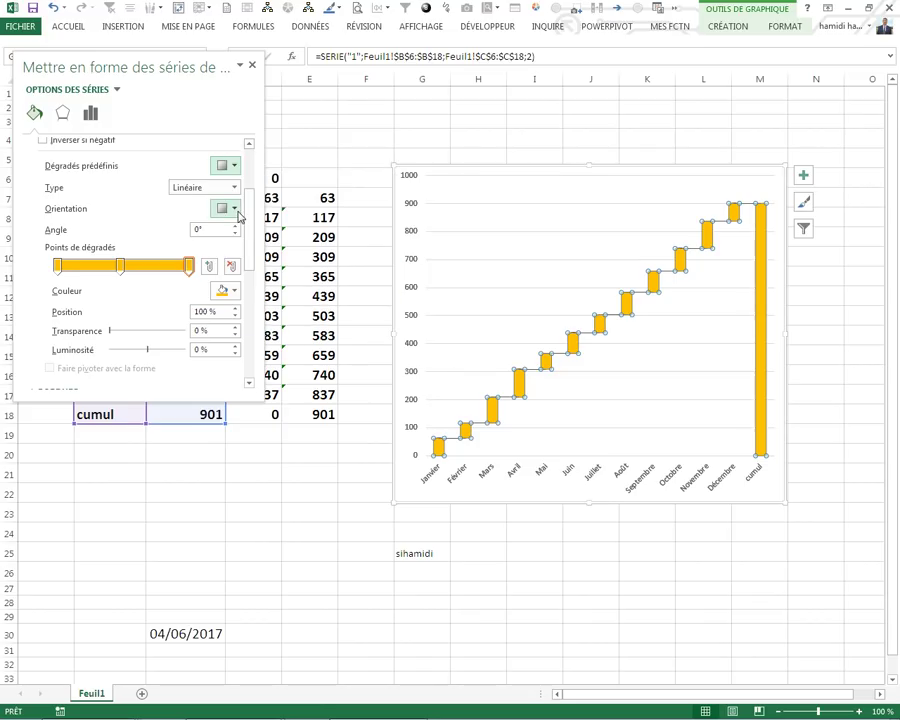
left_click(233, 208)
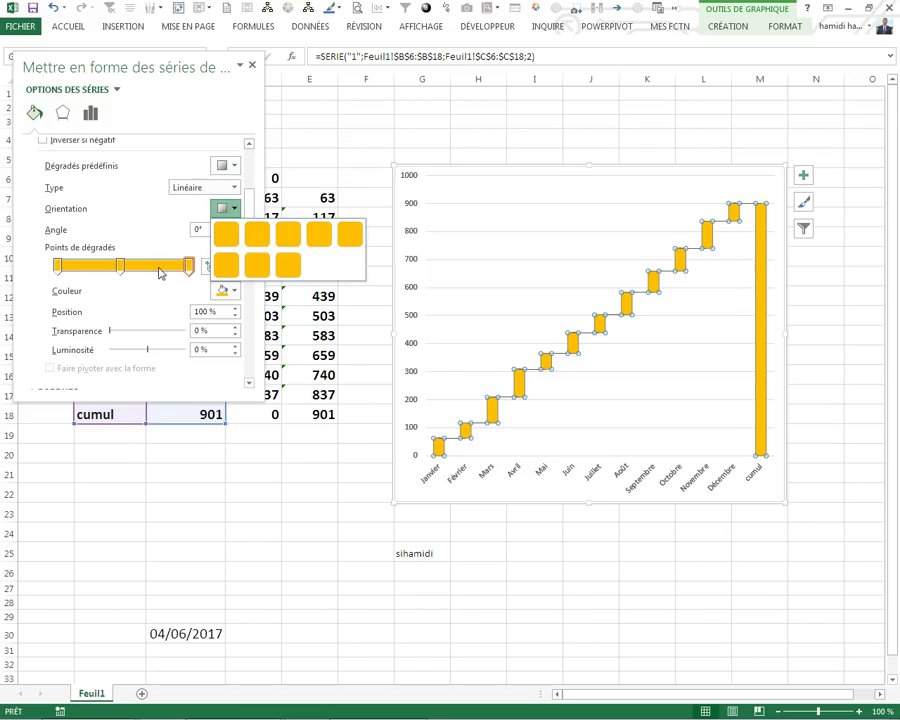
left_click(120, 265)
left_click_drag(112, 339, 143, 336)
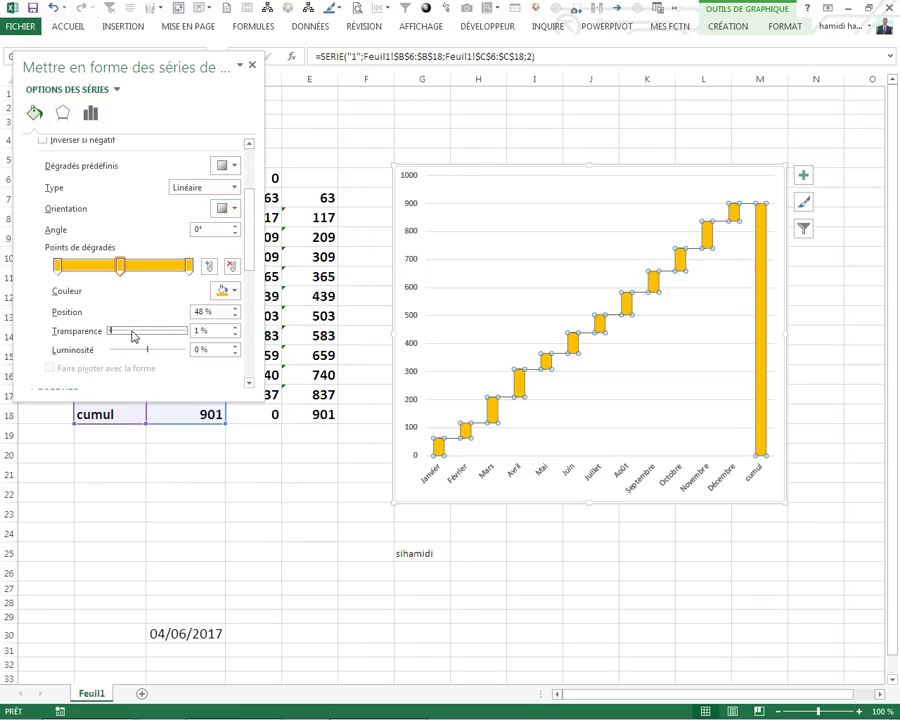
left_click(233, 209)
left_click(319, 238)
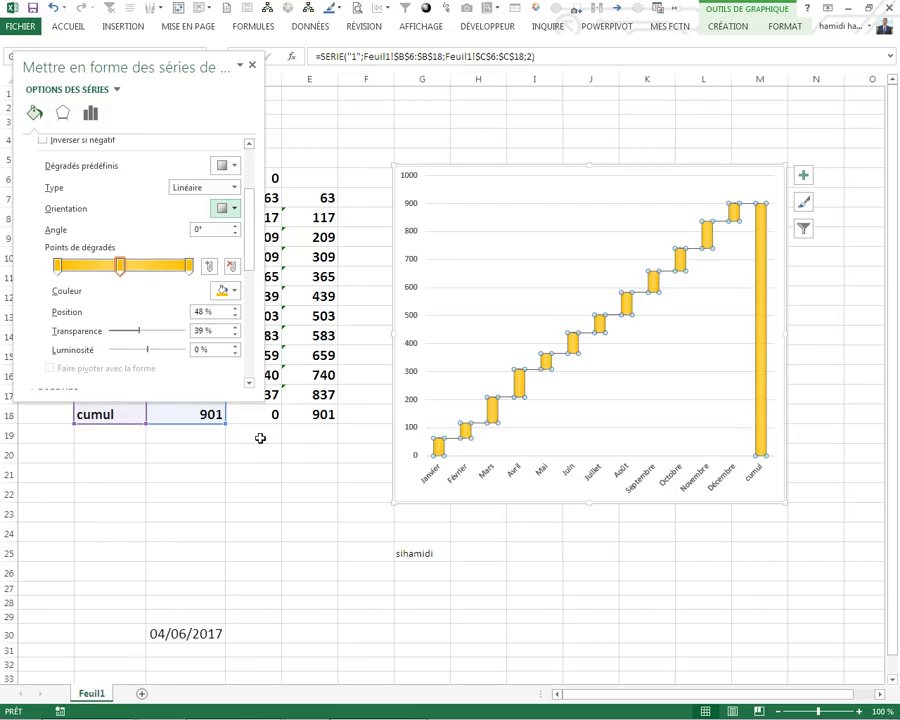
left_click(252, 65)
Step: Change the connector lines' outline colour from dark grey to gold to match the bars
left_click(250, 450)
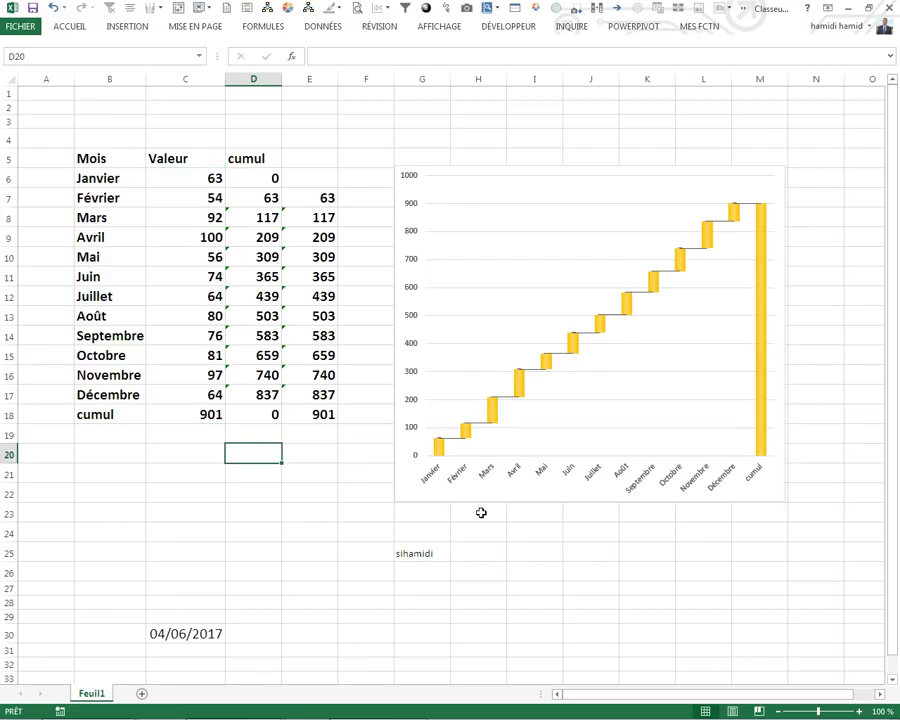
left_click(530, 374)
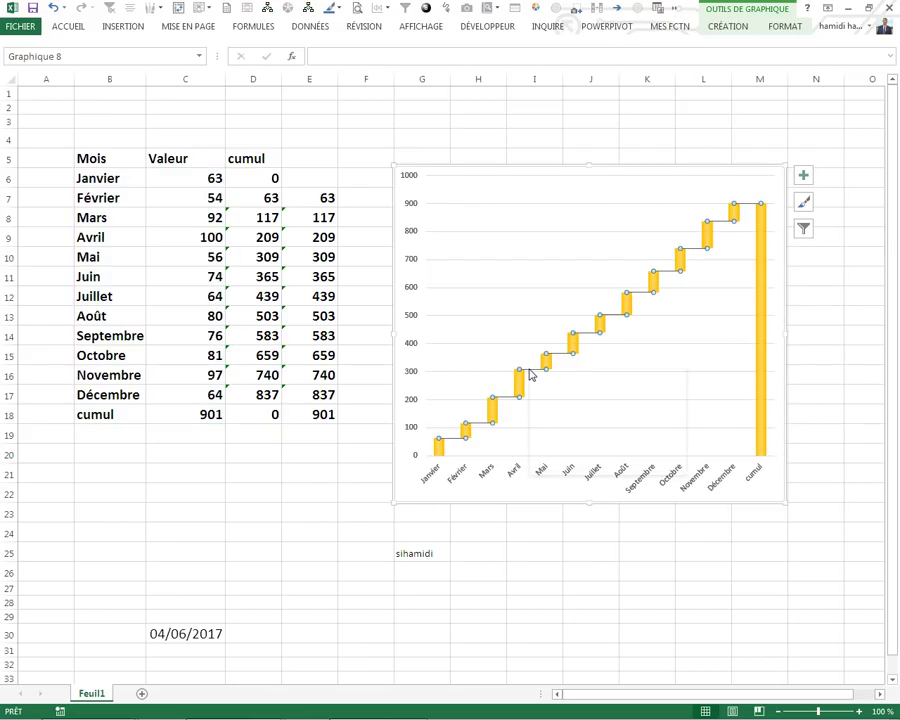
right_click(530, 371)
left_click(596, 330)
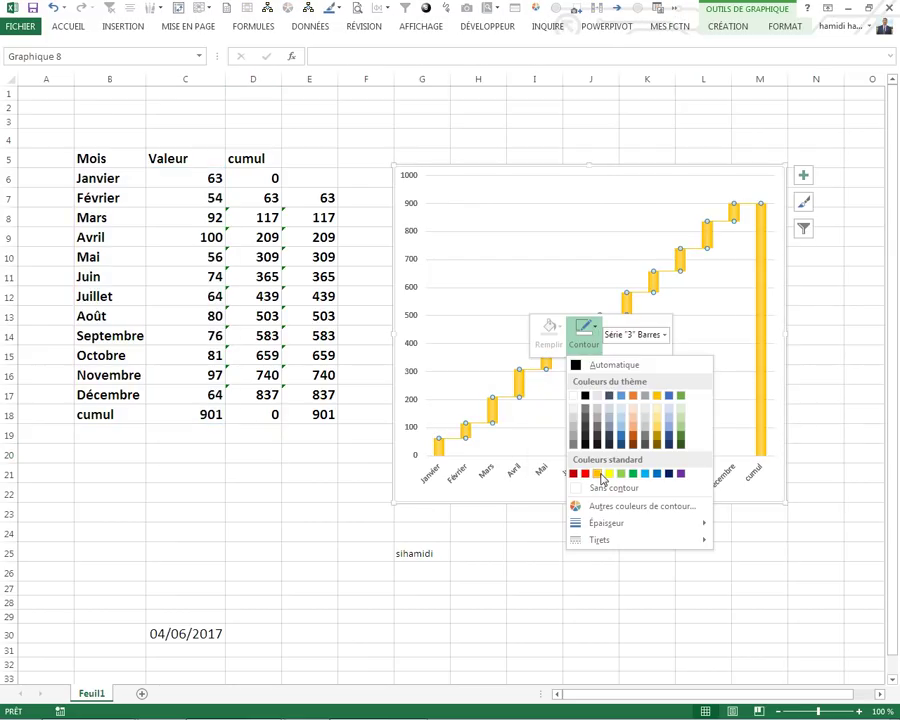
left_click(600, 470)
left_click(566, 554)
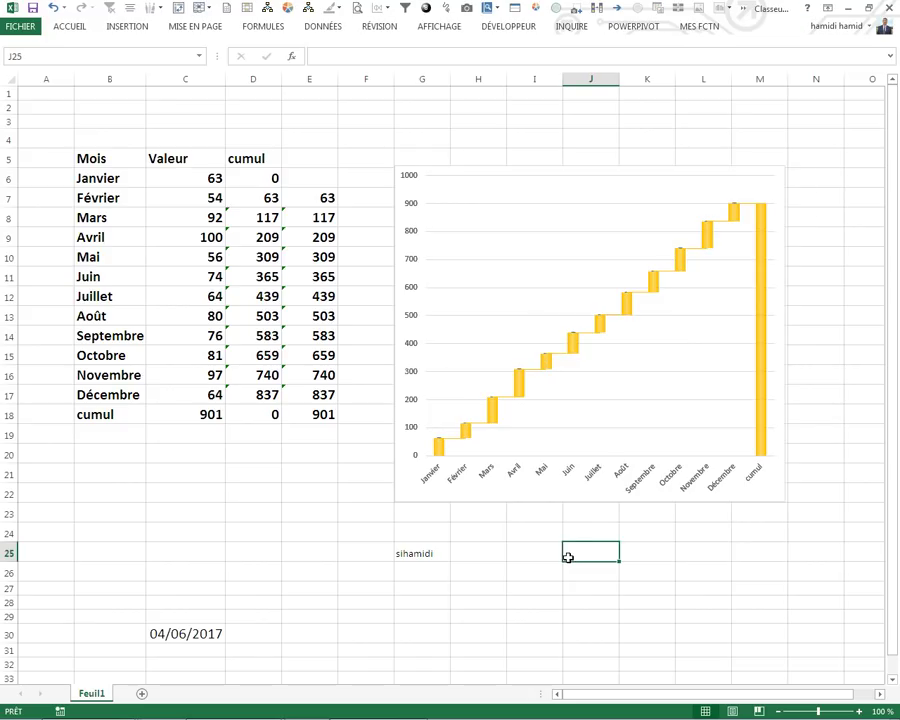
left_click(664, 319)
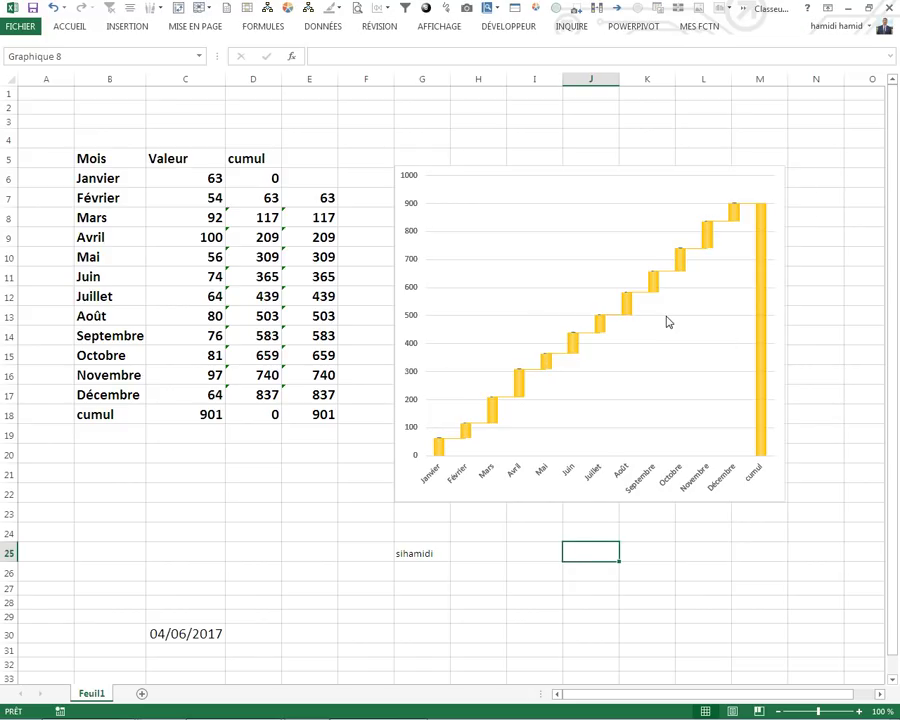
left_click(631, 494)
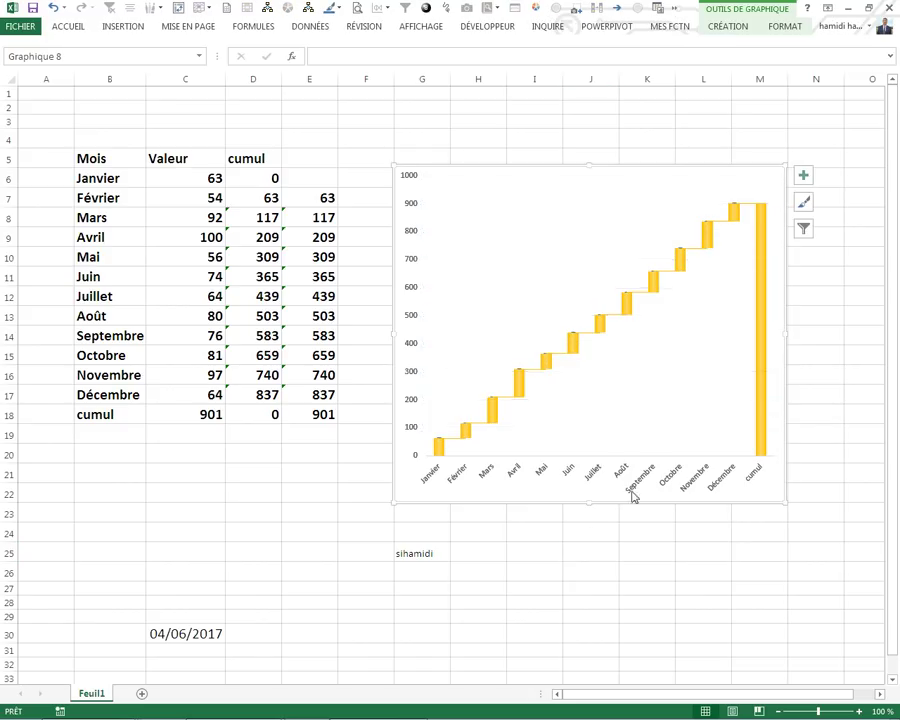
left_click(553, 555)
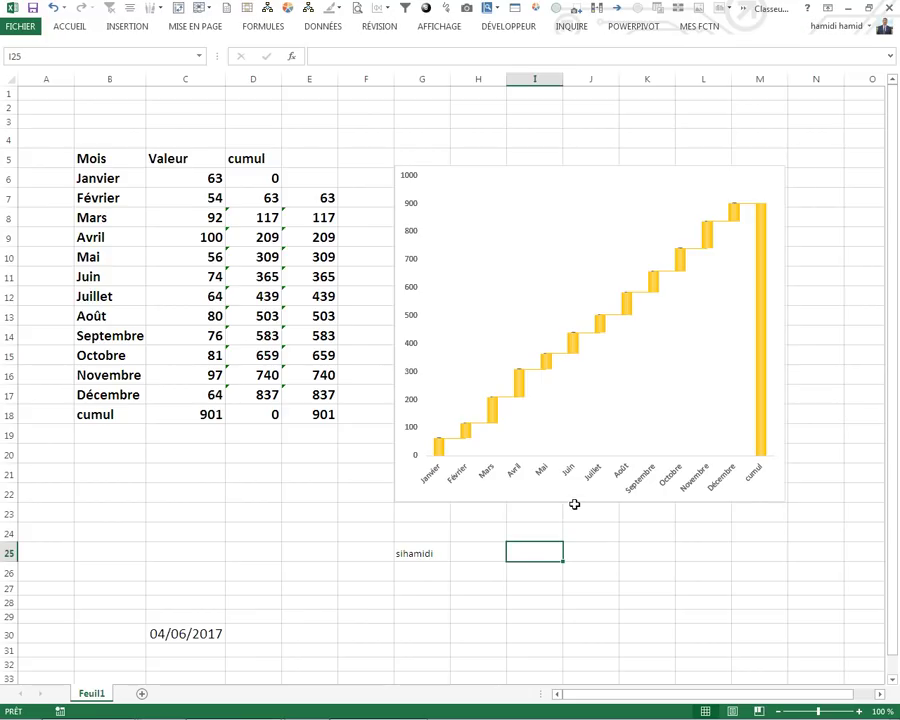
Step: Nudge the chart up-left, then drag its bottom-right corner outward to make it wider and taller
left_click_drag(572, 496, 554, 470)
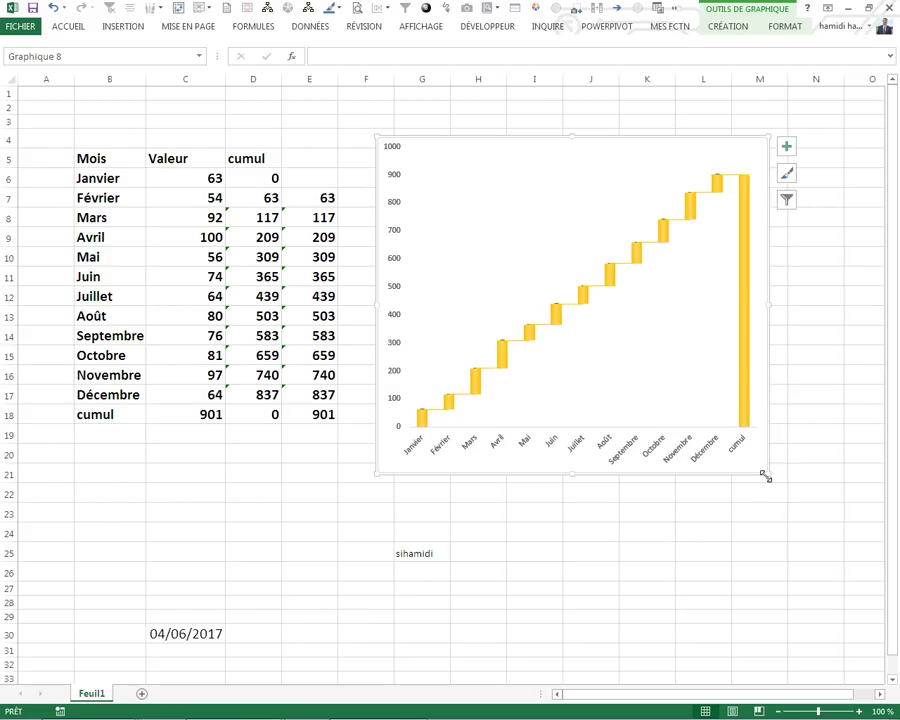
left_click_drag(787, 492, 832, 520)
left_click(652, 566)
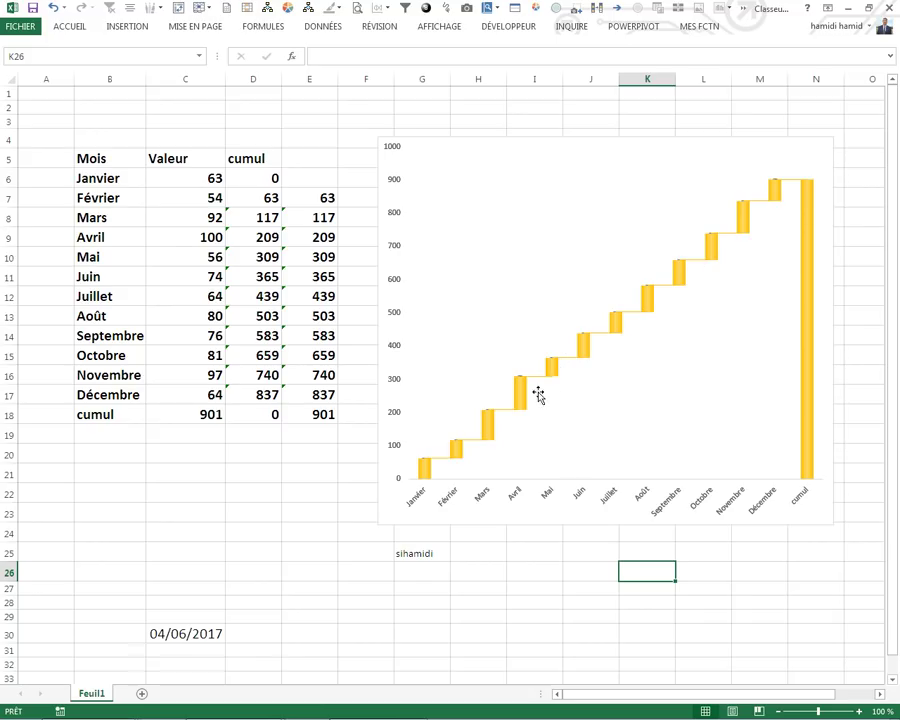
Step: Enter 200 as Mai's value in C10, raising the cumul to 1045 and updating the chart
left_click(195, 258)
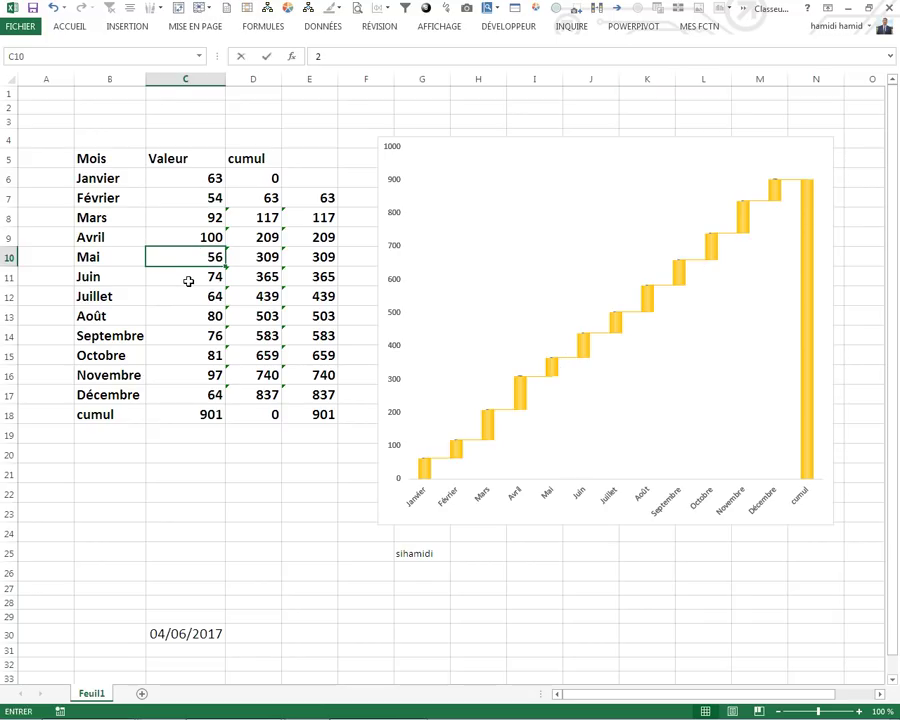
type("200")
key("Return")
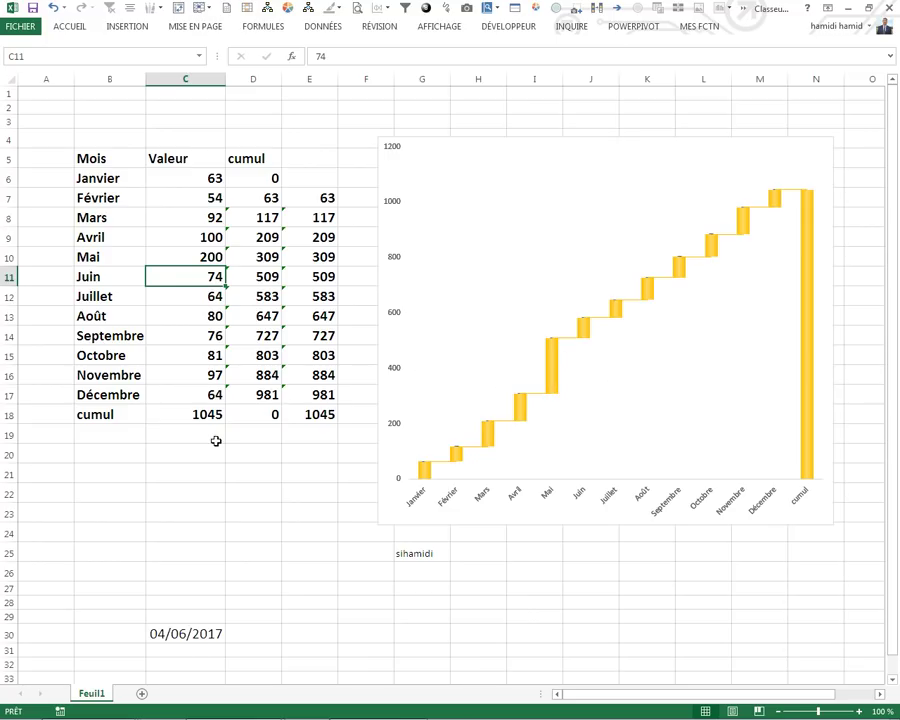
left_click(214, 515)
left_click(242, 513)
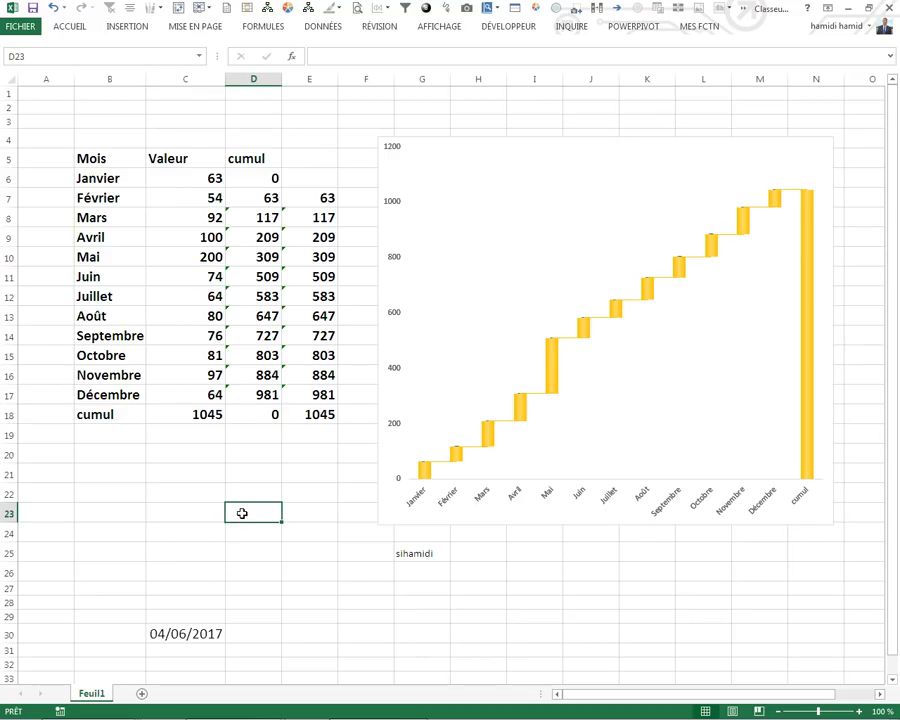